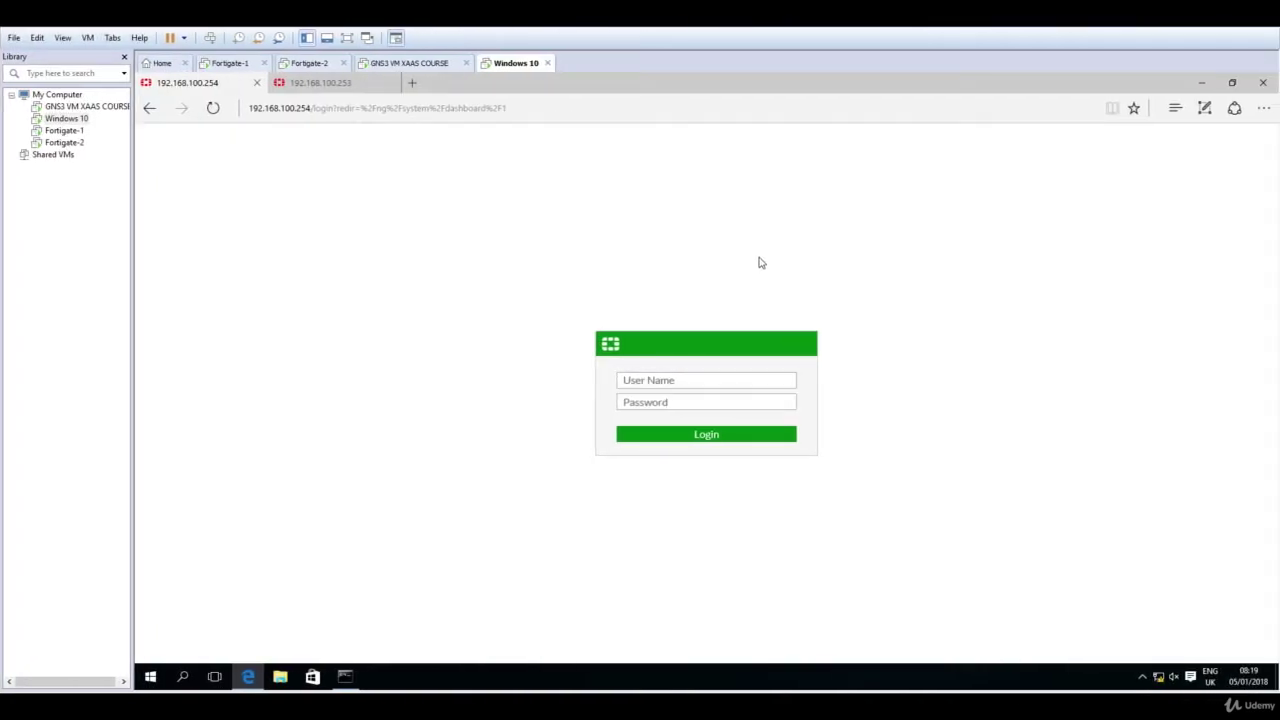
# Step: Log in to the FortiGate web GUI as admin with an empty password
pyautogui.click(697, 380)
pyautogui.write('admin')
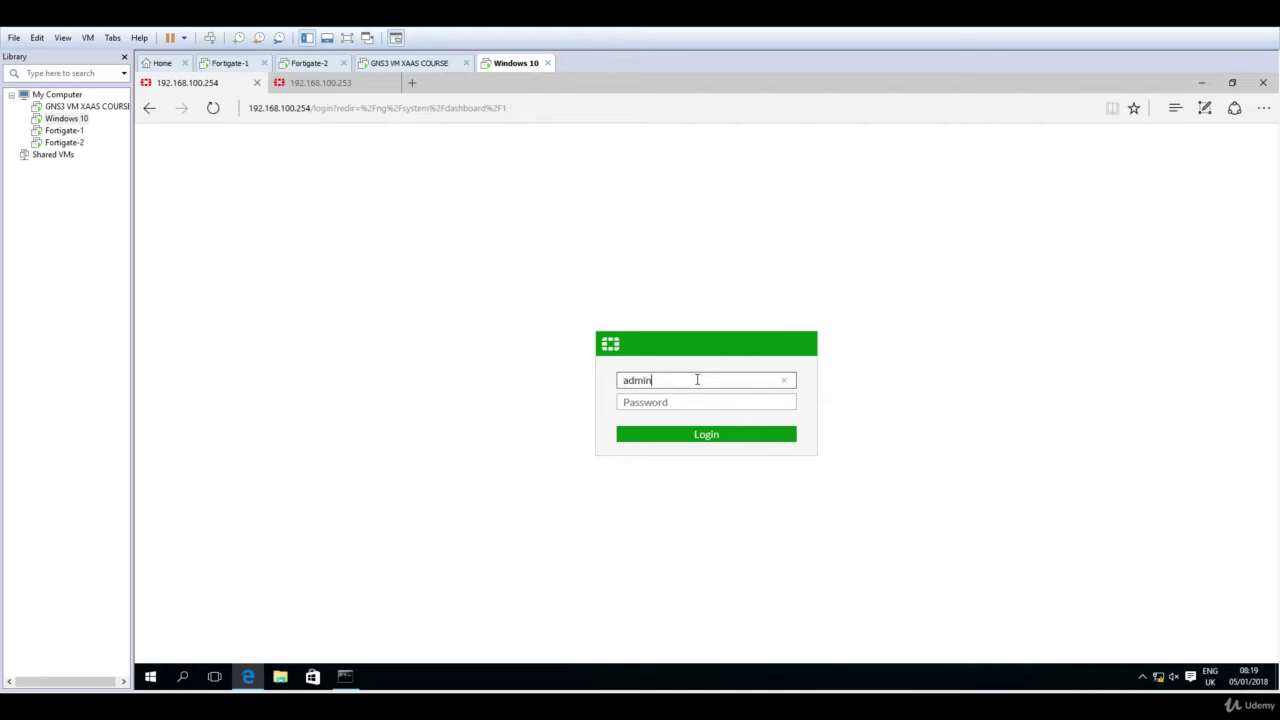
pyautogui.press('Return')
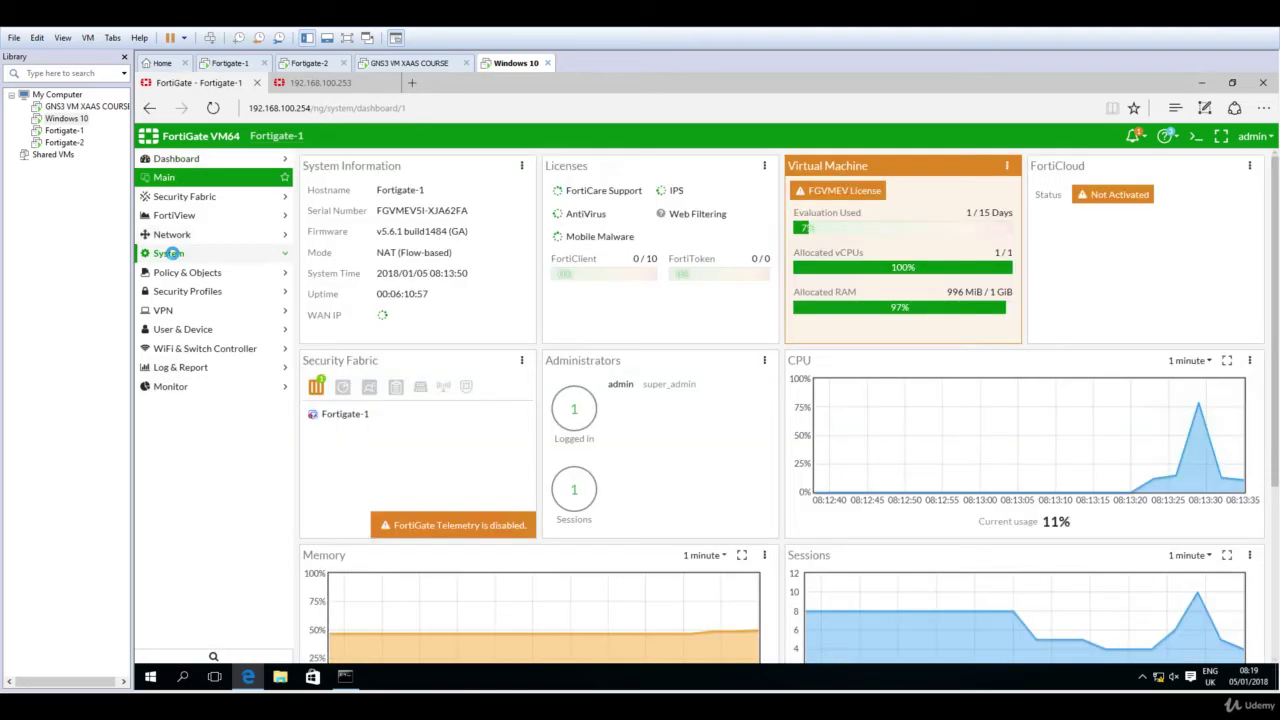
# Step: Open Policy & Objects > IPv4 Policy and expand the Implicit group to show Implicit Deny
pyautogui.click(170, 253)
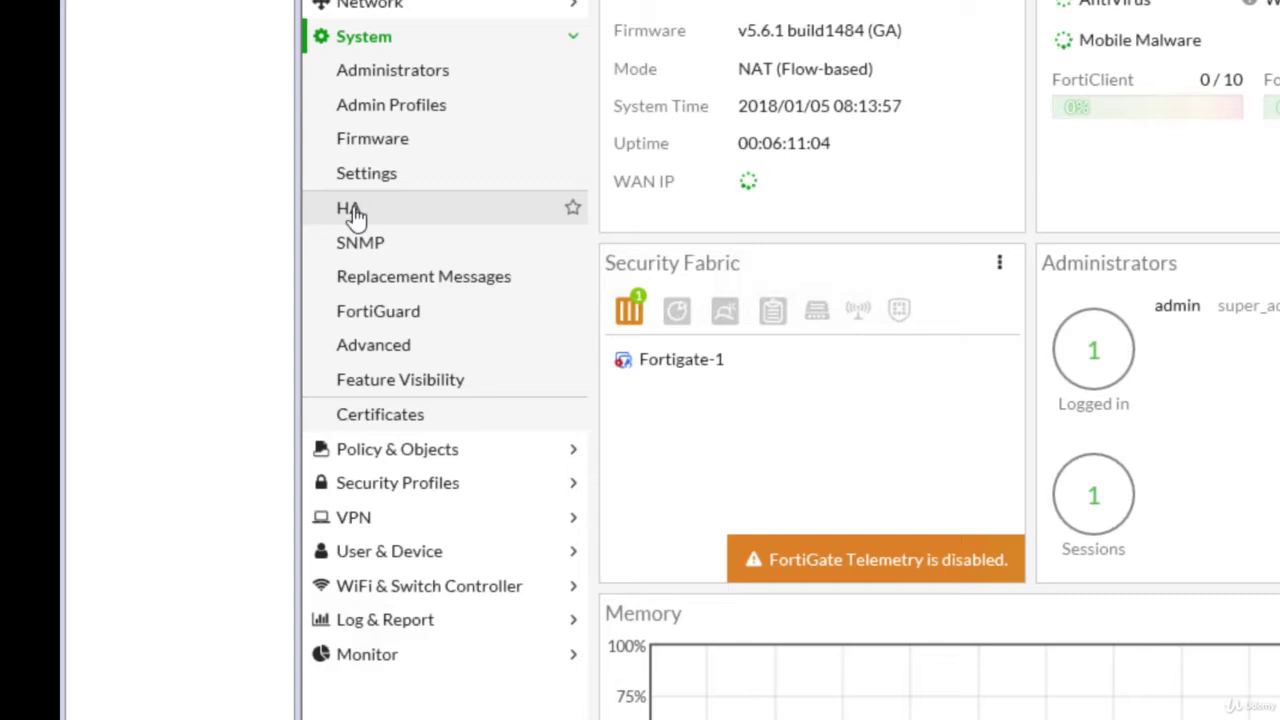
pyautogui.click(432, 458)
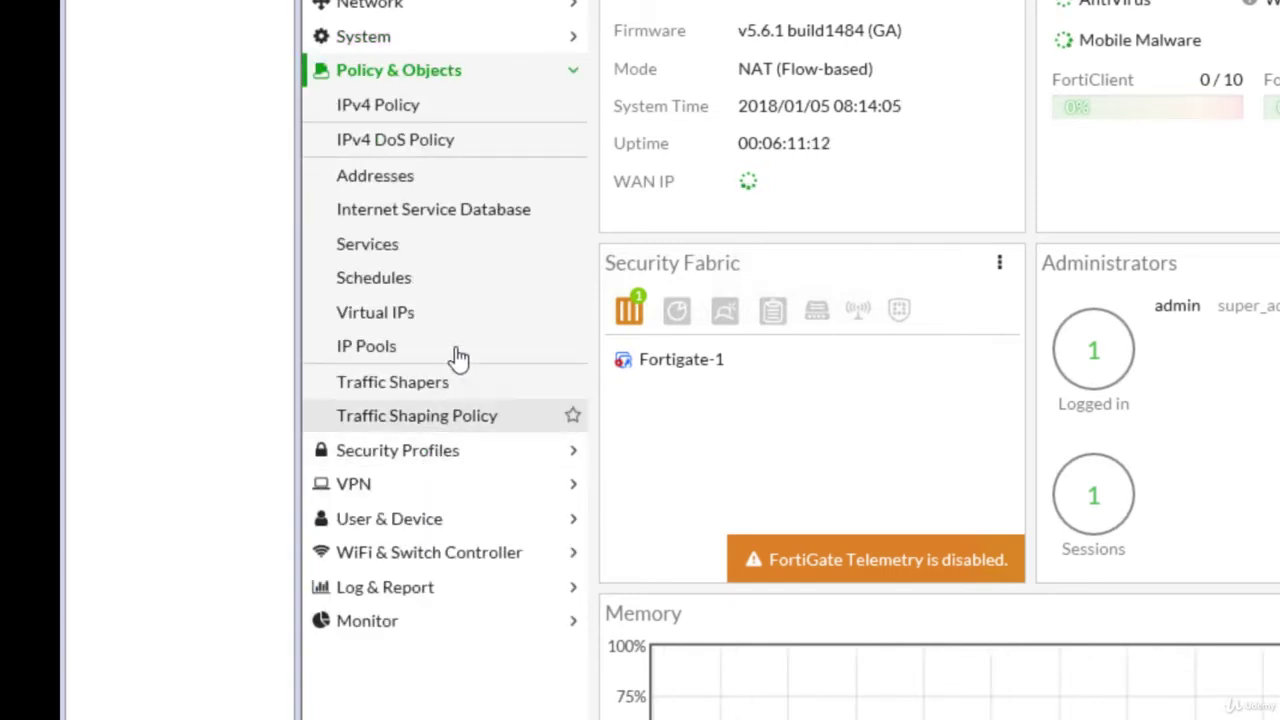
pyautogui.click(388, 114)
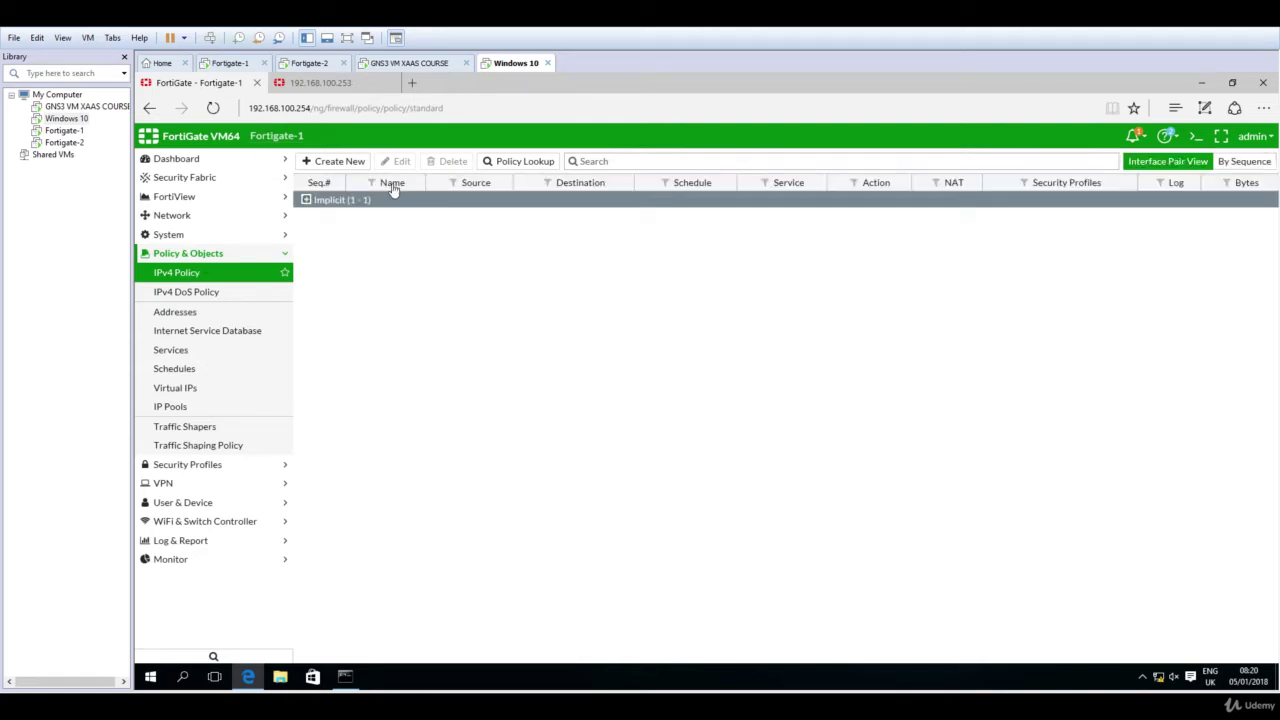
pyautogui.click(330, 201)
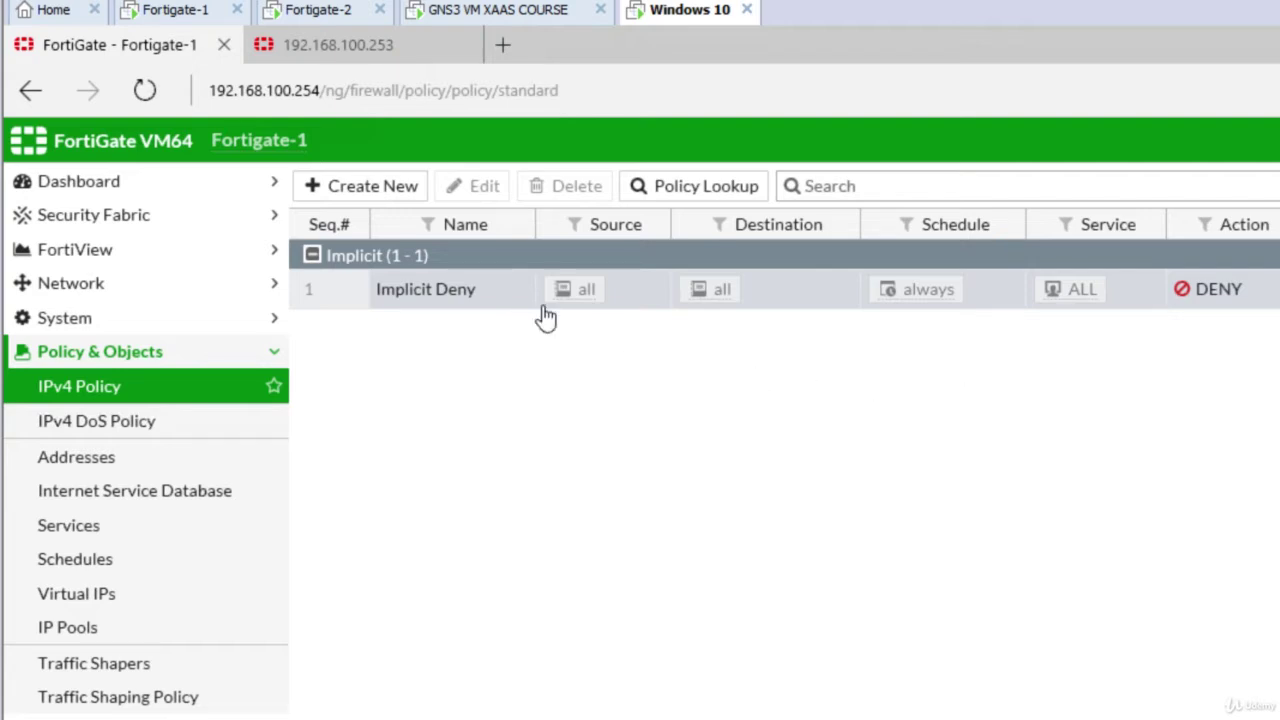
# Step: Create a new IPv4 policy named 'LAN NAT POLICY'
pyautogui.click(380, 190)
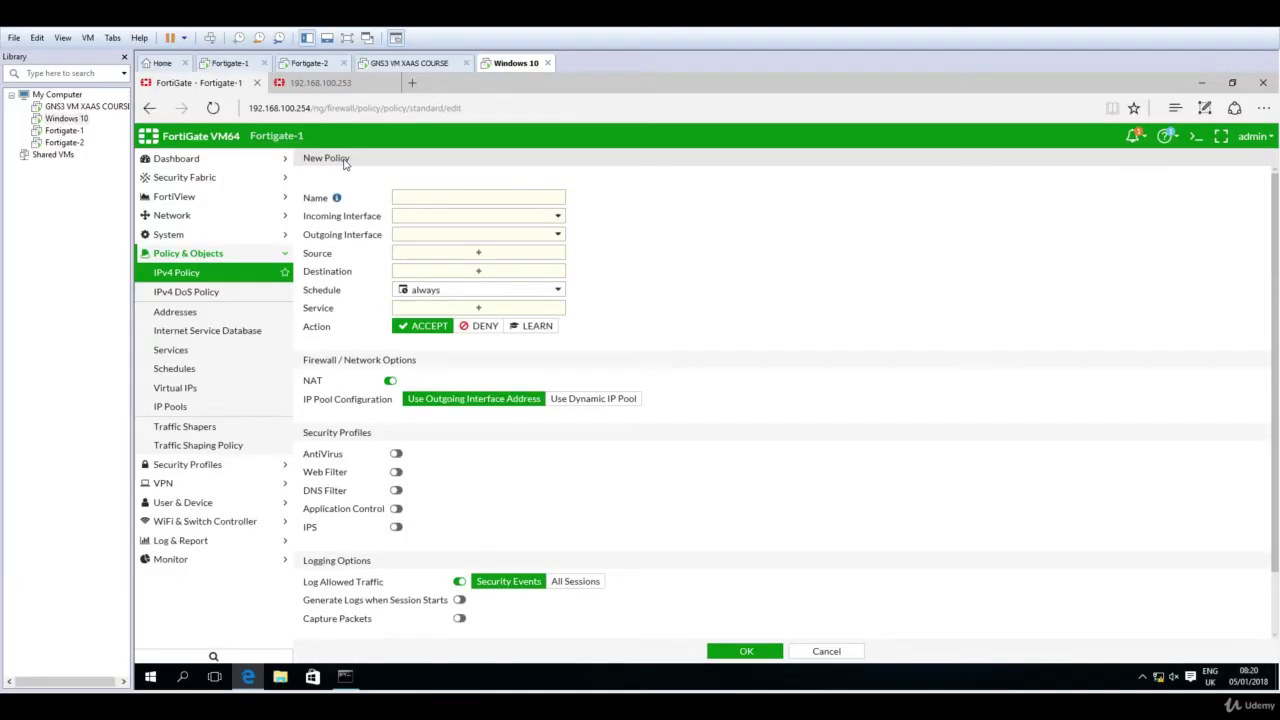
pyautogui.click(427, 197)
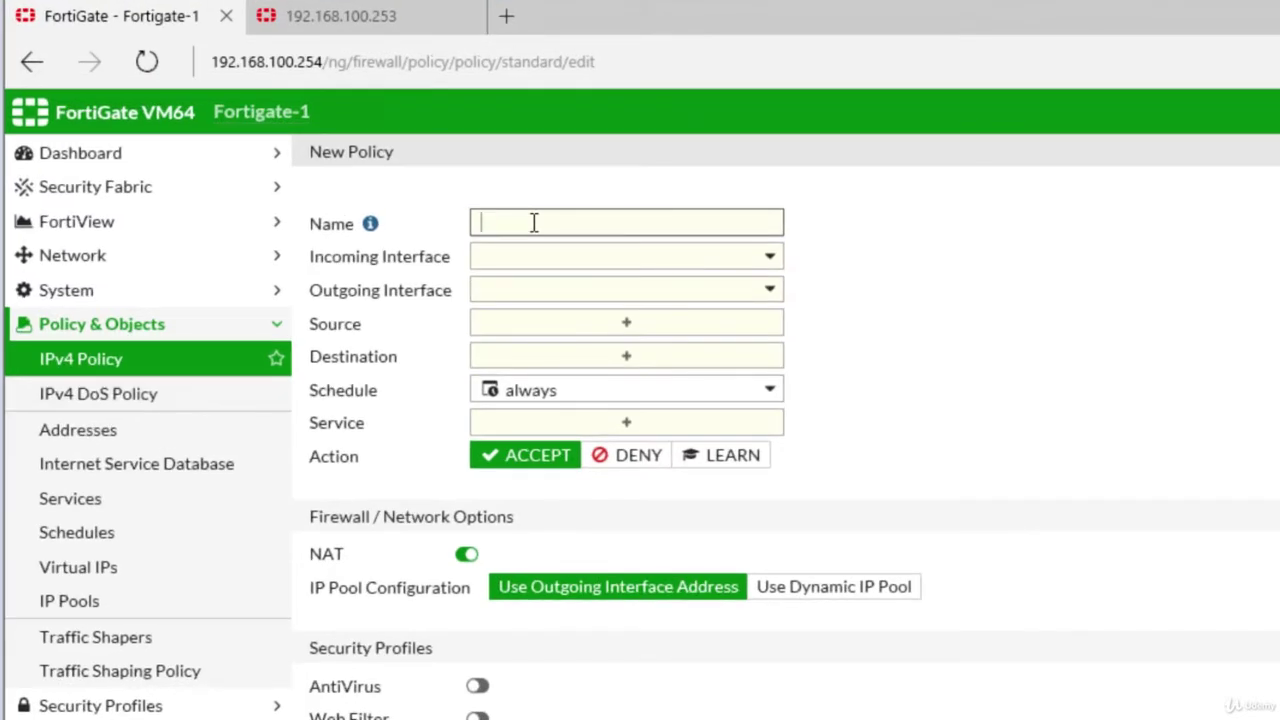
pyautogui.write('LAN NAT POLICY')
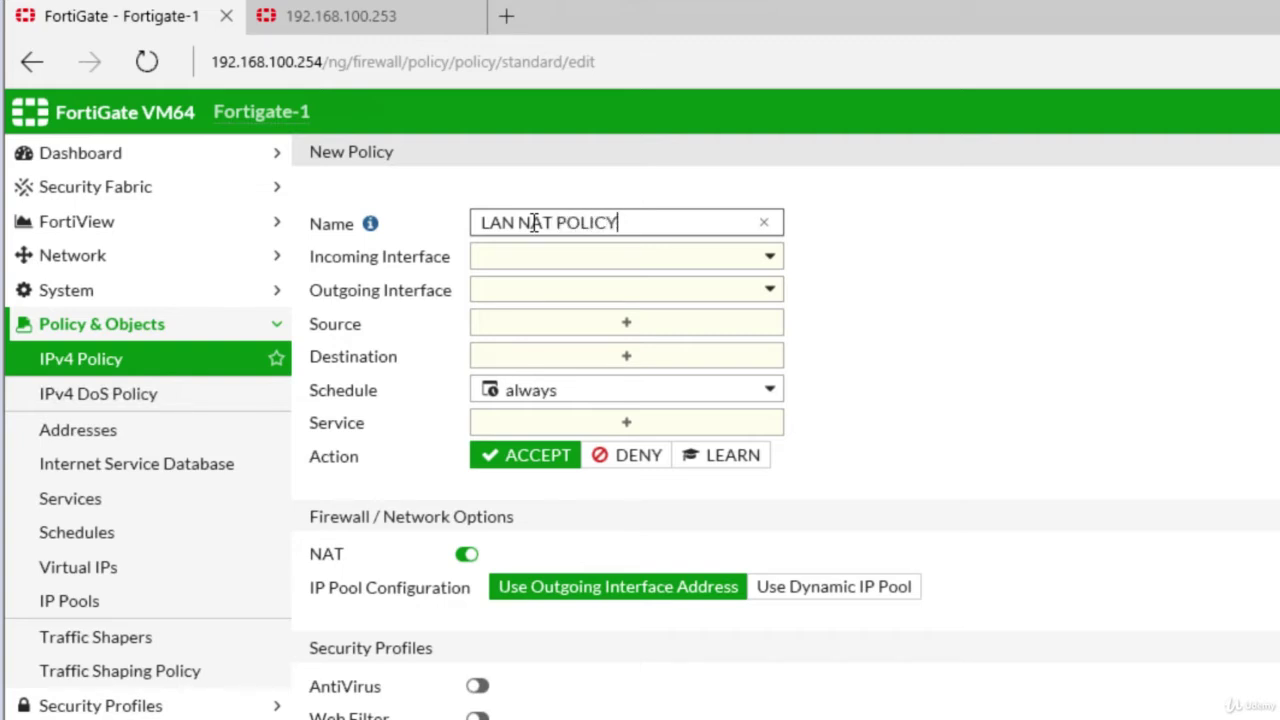
# Step: Set the incoming interface to port2 and the outgoing interface to port1
pyautogui.click(688, 270)
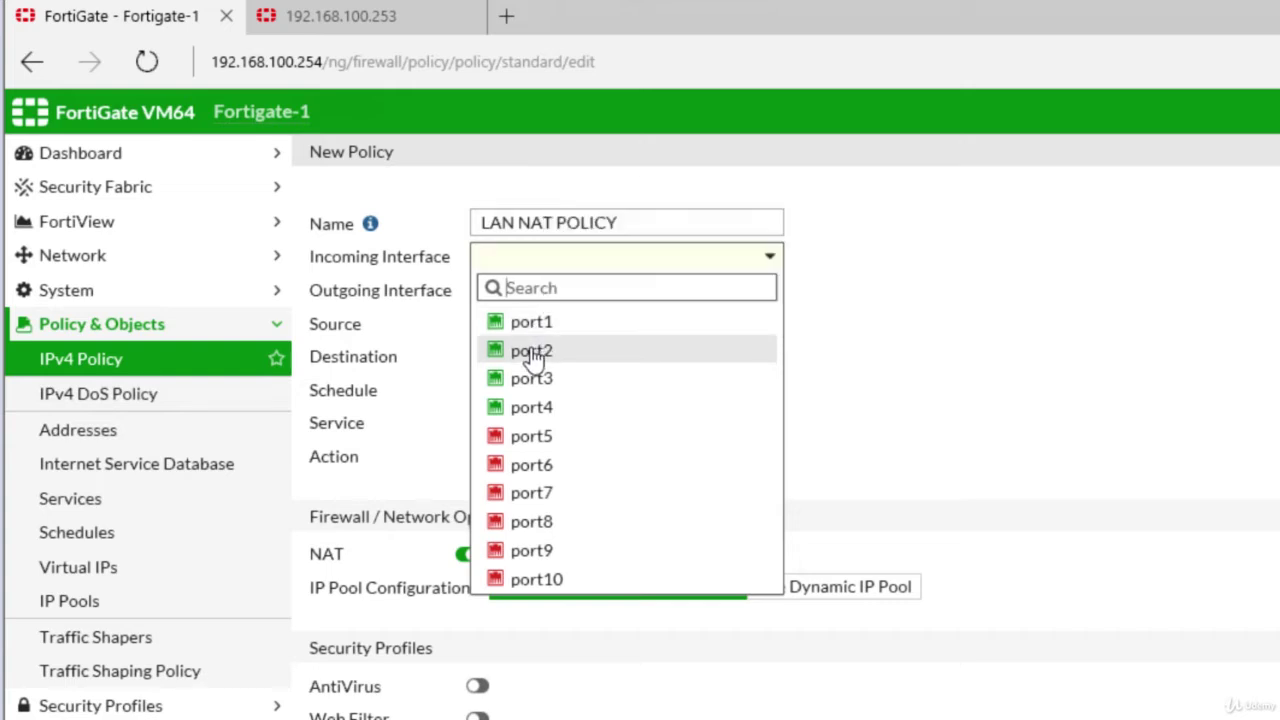
pyautogui.moveTo(533, 360)
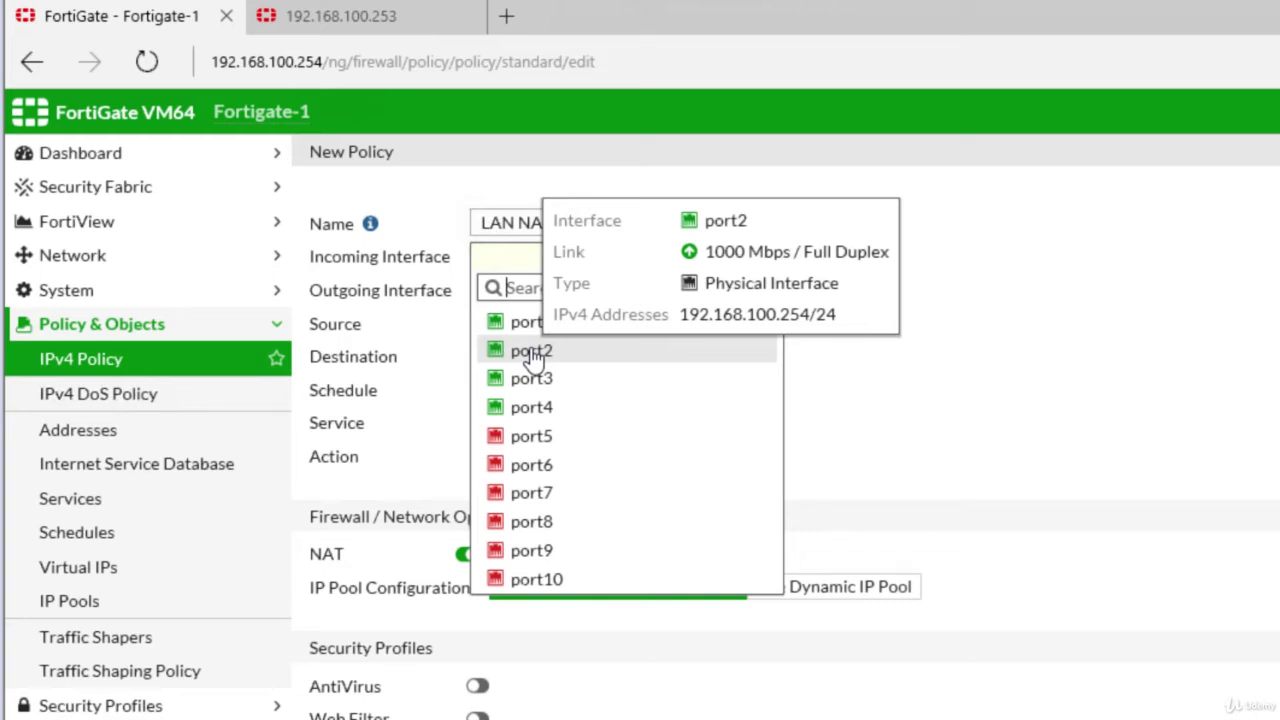
pyautogui.click(533, 352)
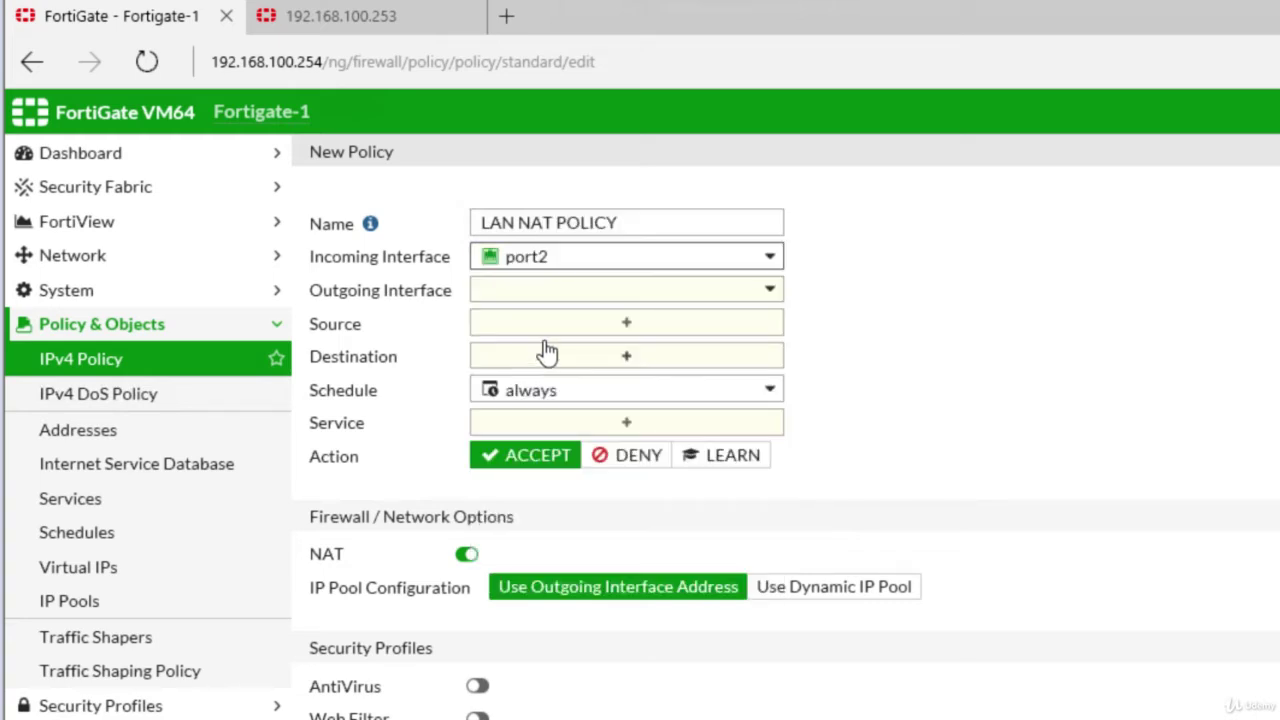
pyautogui.click(650, 292)
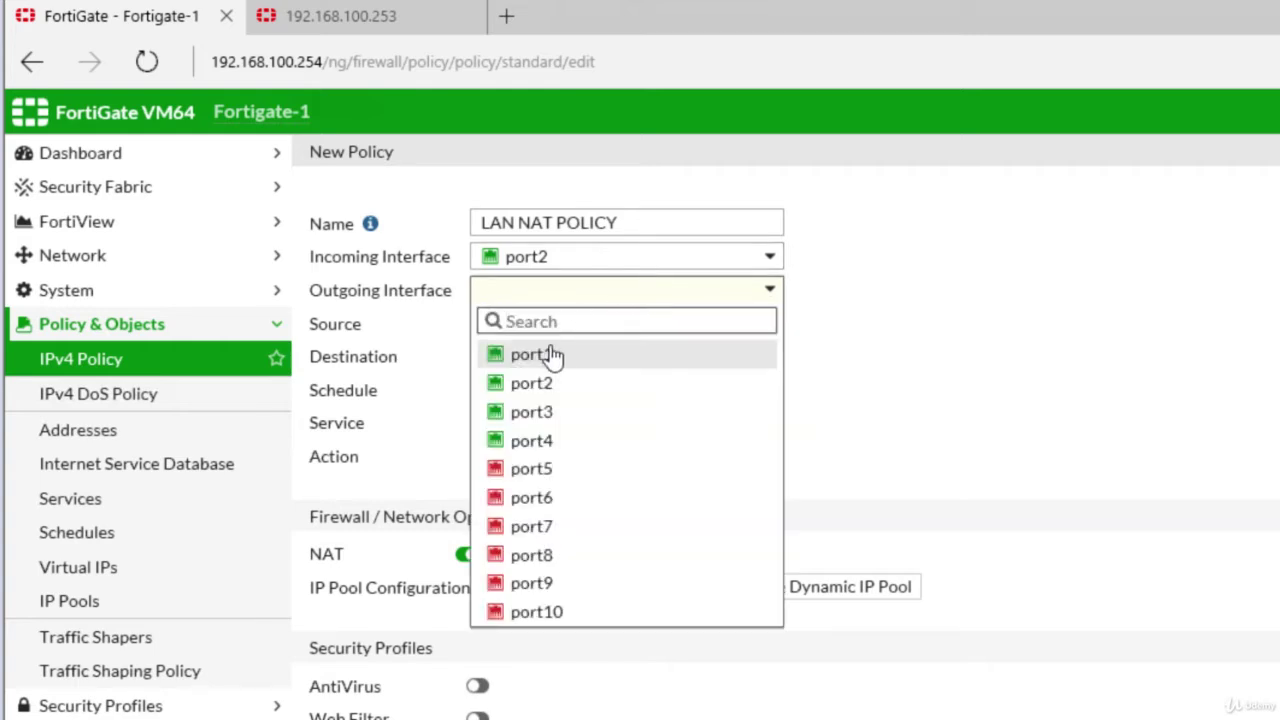
pyautogui.moveTo(537, 360)
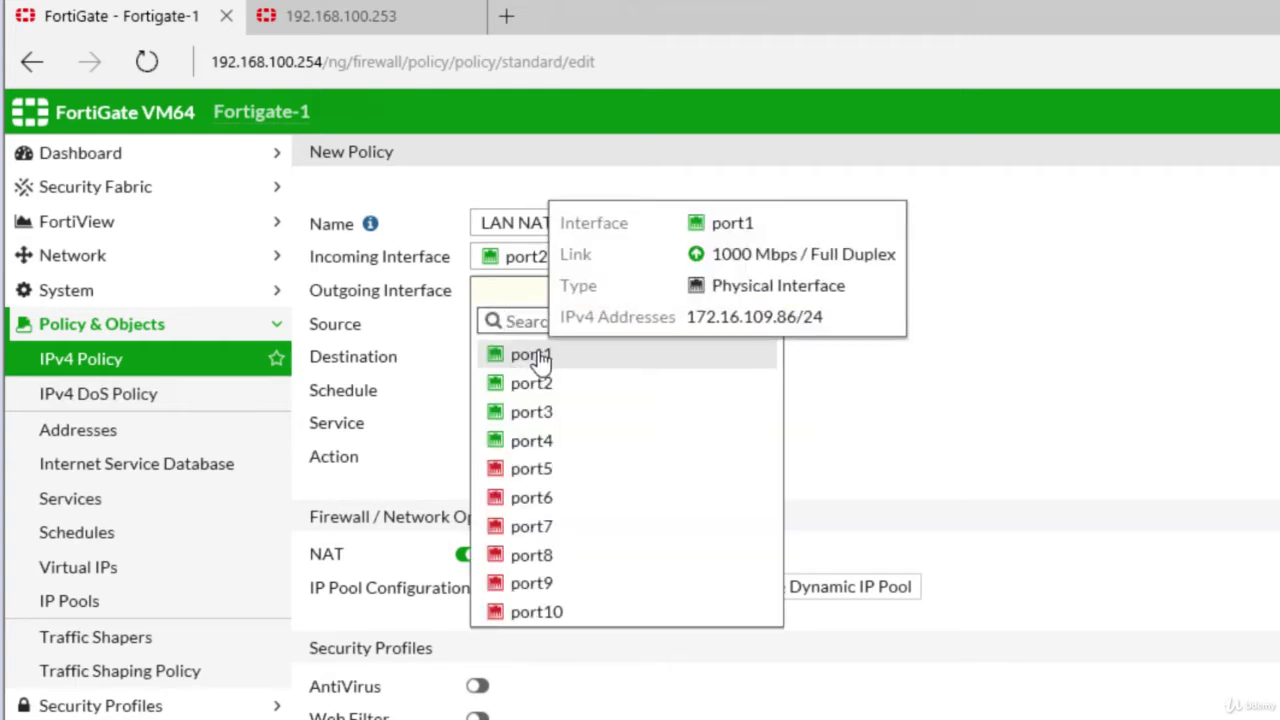
pyautogui.click(539, 358)
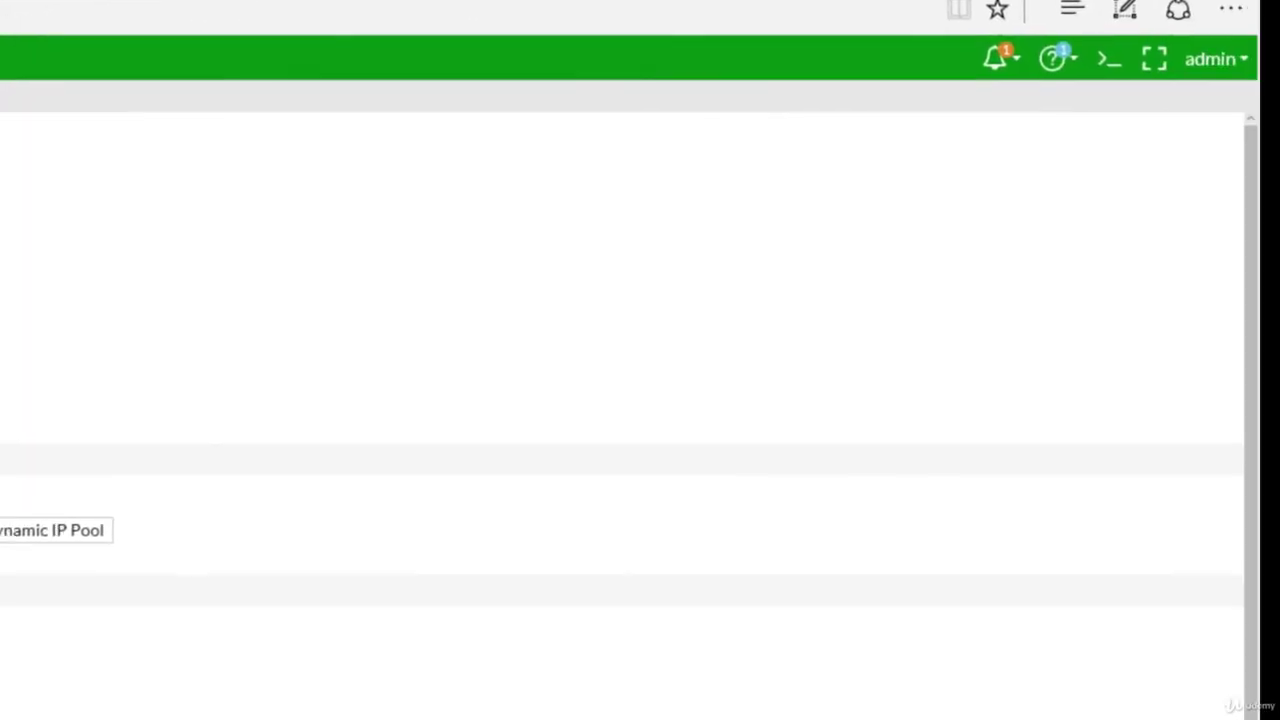
# Step: From the Source entry selector, start a new single Address object
pyautogui.click(627, 326)
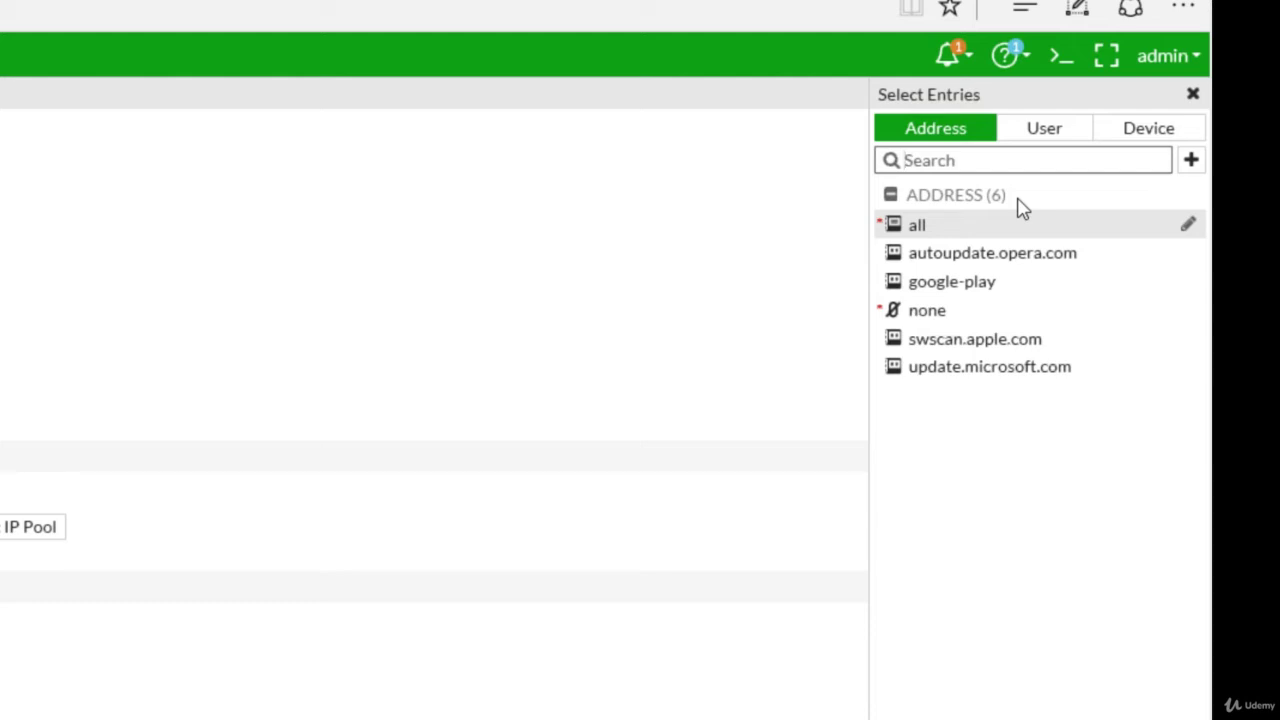
pyautogui.moveTo(918, 230)
pyautogui.click(1191, 162)
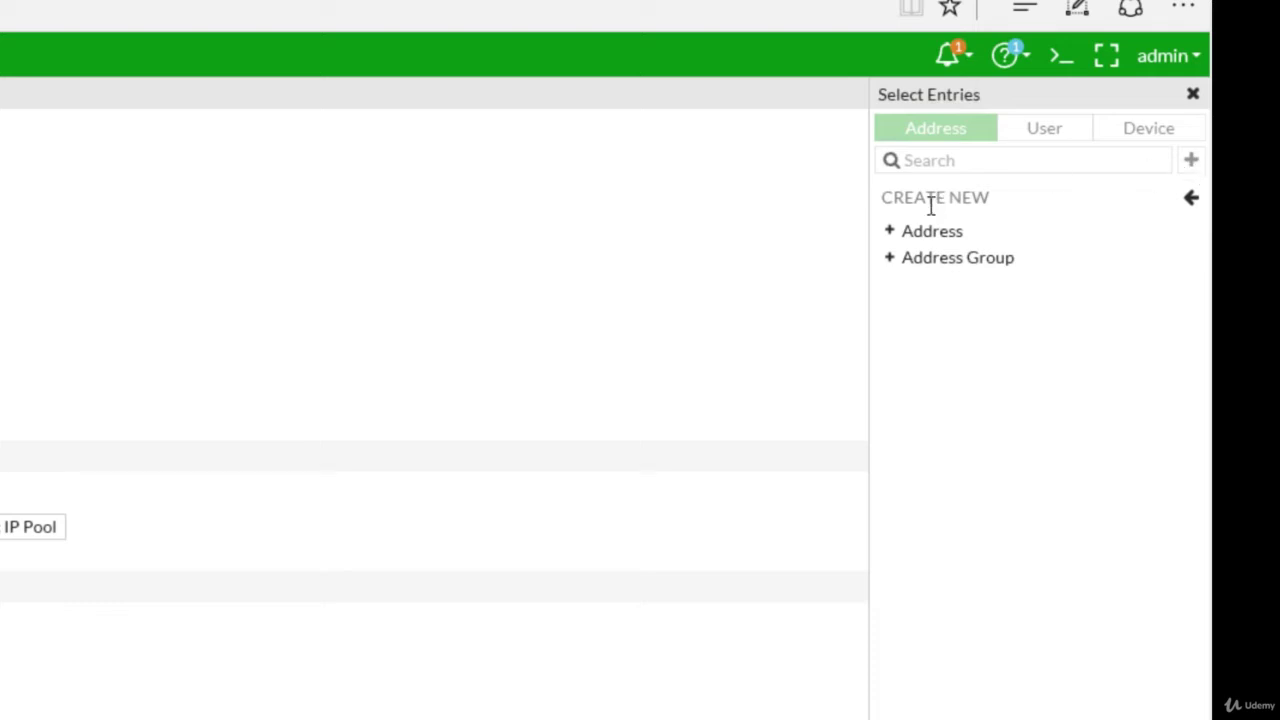
pyautogui.click(932, 232)
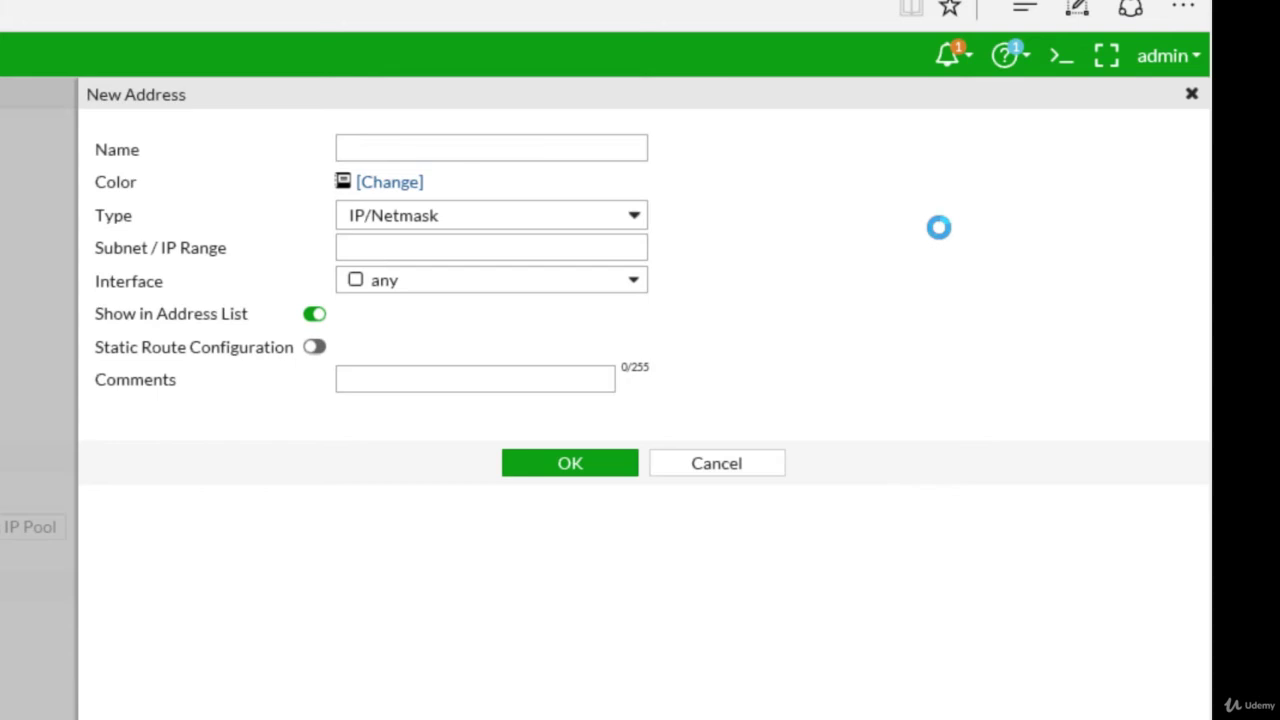
# Step: Define address 'LAN INSIDE' as IP/Netmask 192.168.100.0/24 on interface port2
pyautogui.click(543, 150)
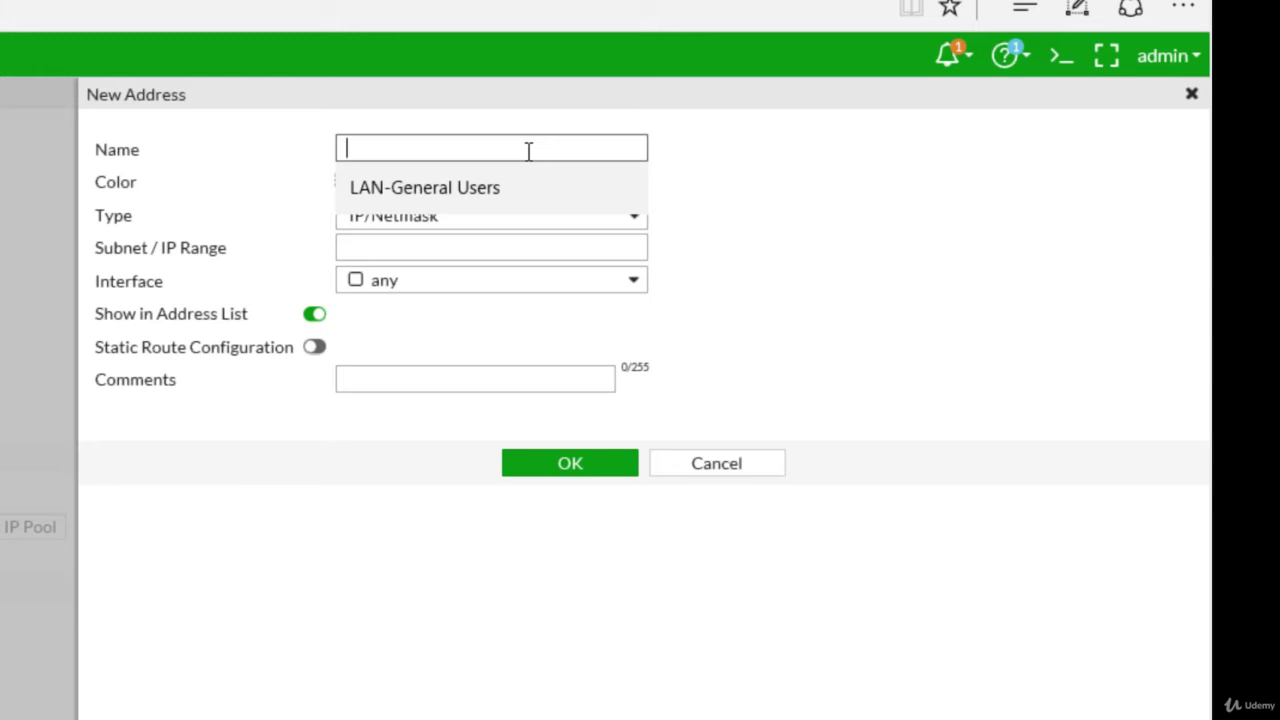
pyautogui.write('LAN ')
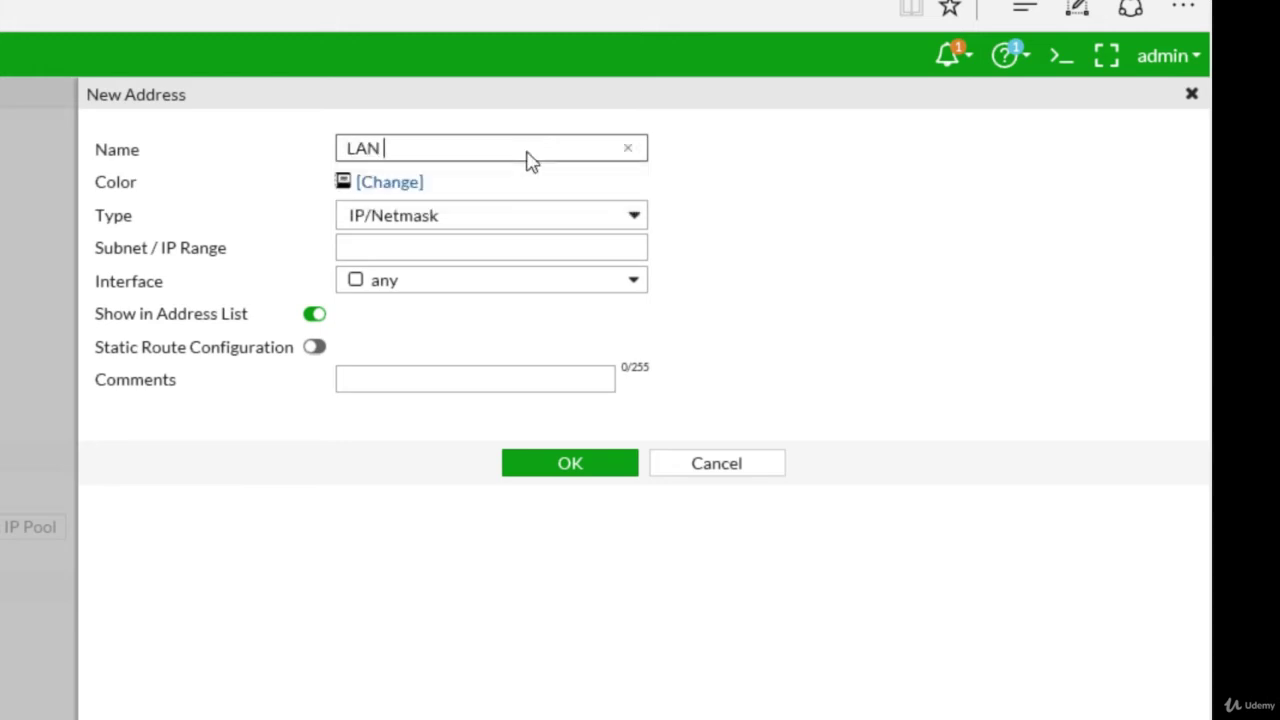
pyautogui.write('INSIDE')
pyautogui.click(437, 220)
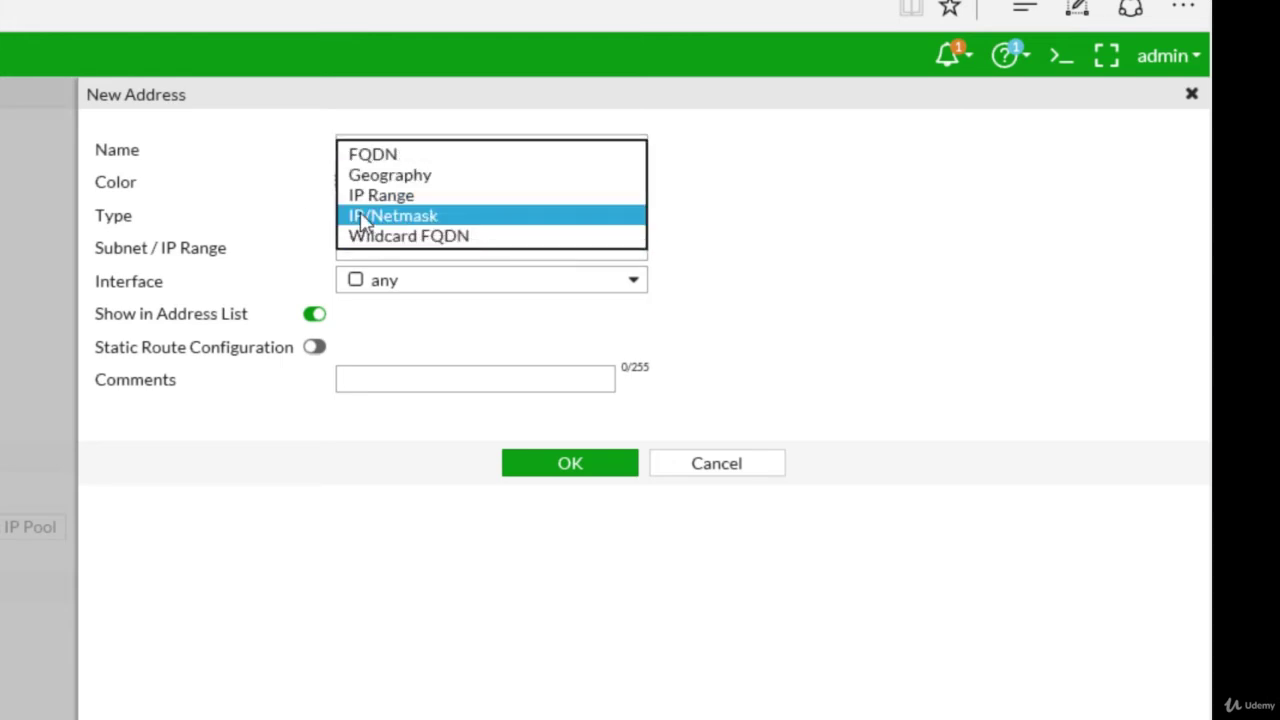
pyautogui.click(395, 222)
pyautogui.click(395, 252)
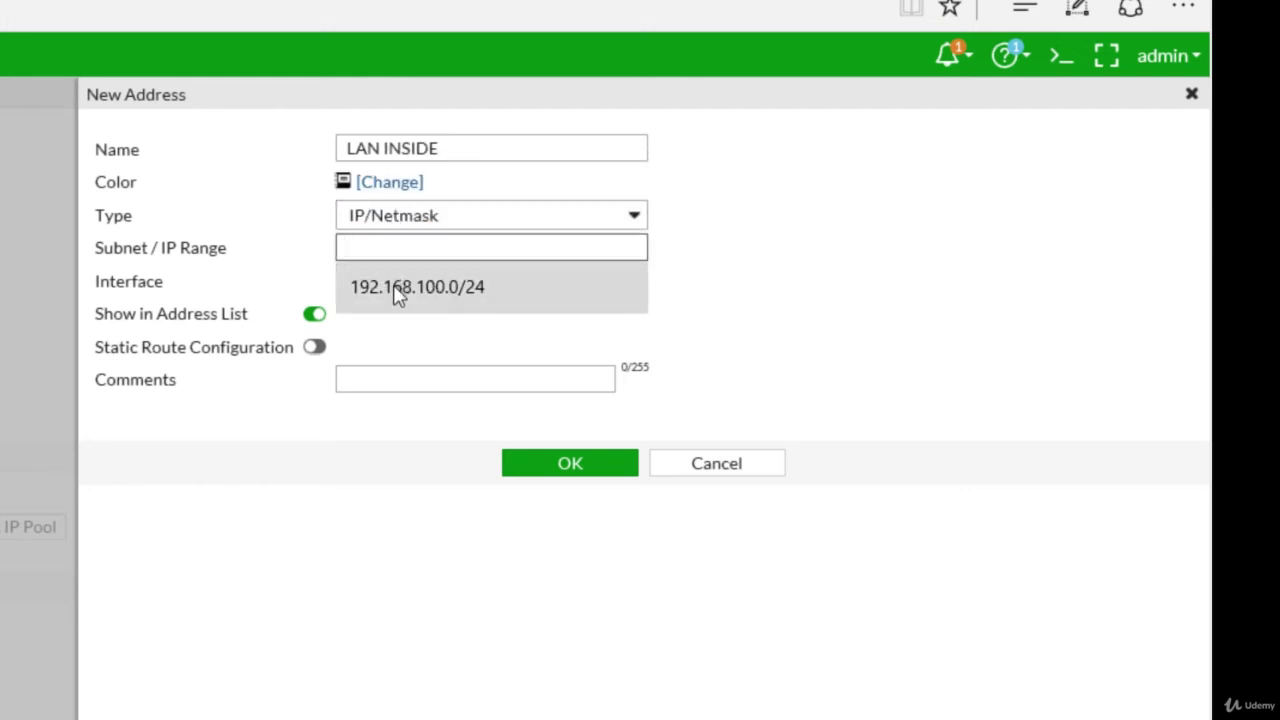
pyautogui.click(398, 290)
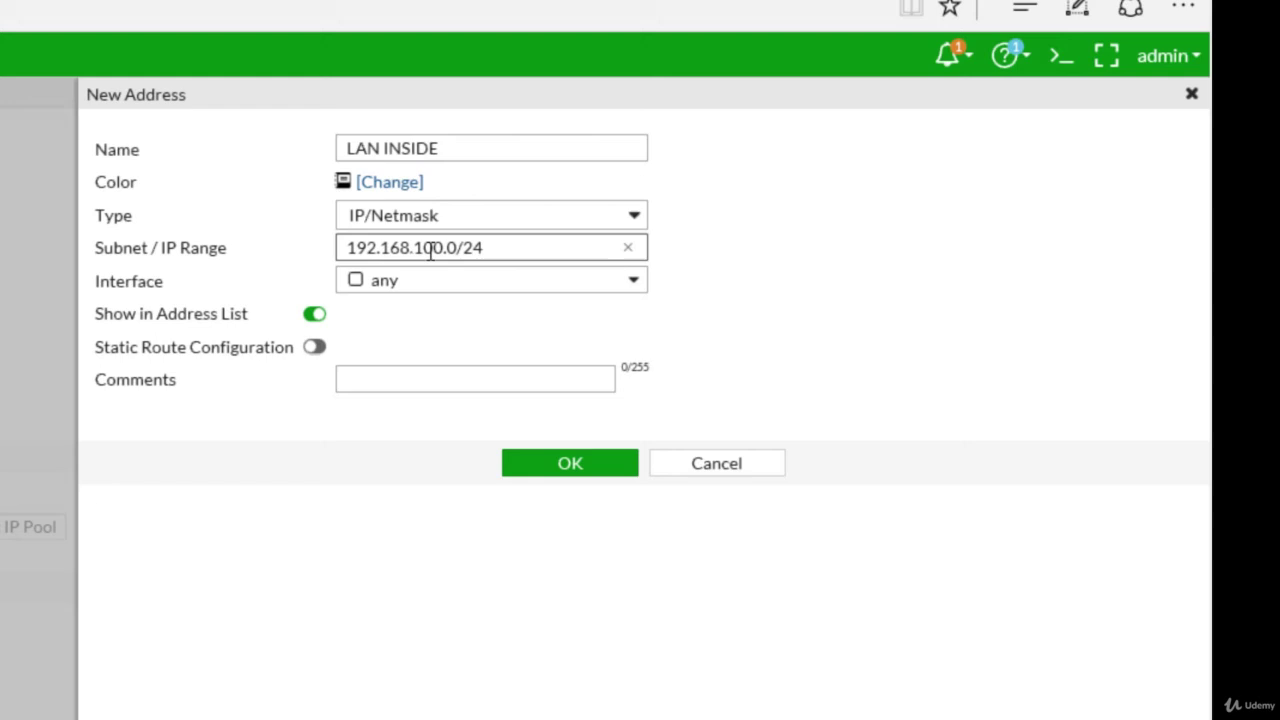
pyautogui.click(366, 288)
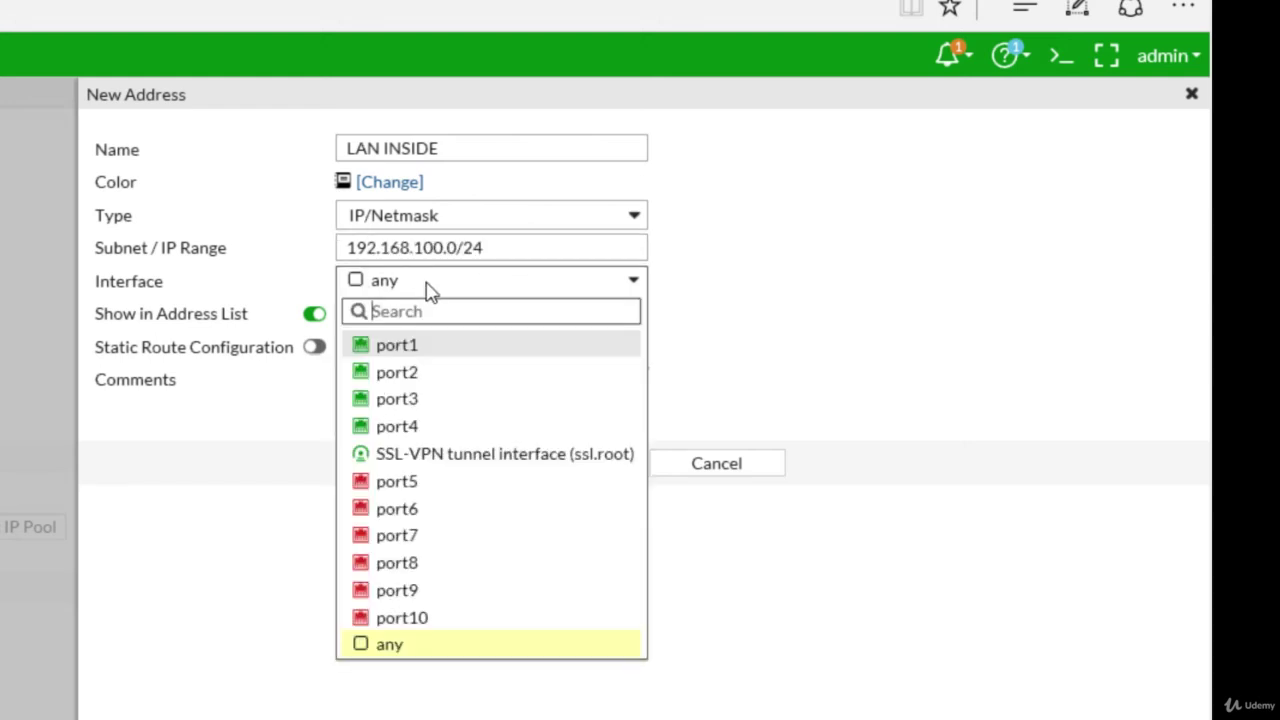
pyautogui.click(400, 375)
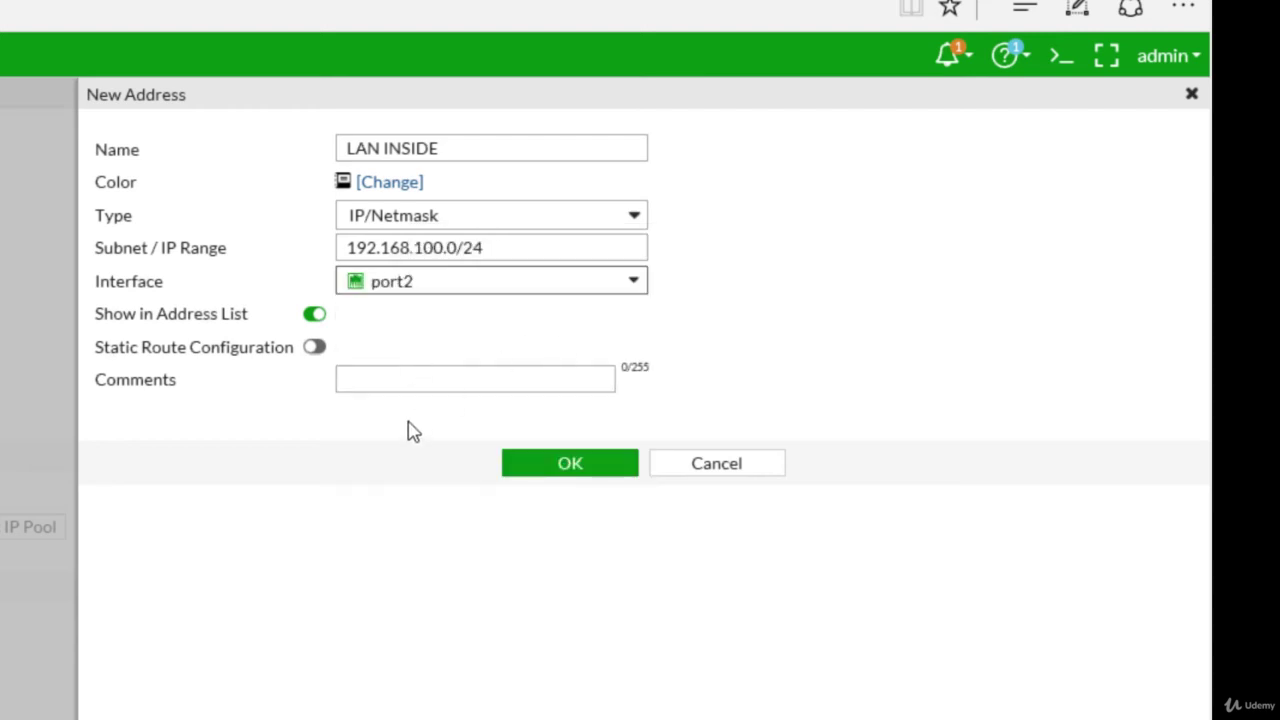
# Step: Save the LAN INSIDE address, then set source LAN INSIDE and destination all
pyautogui.click(566, 466)
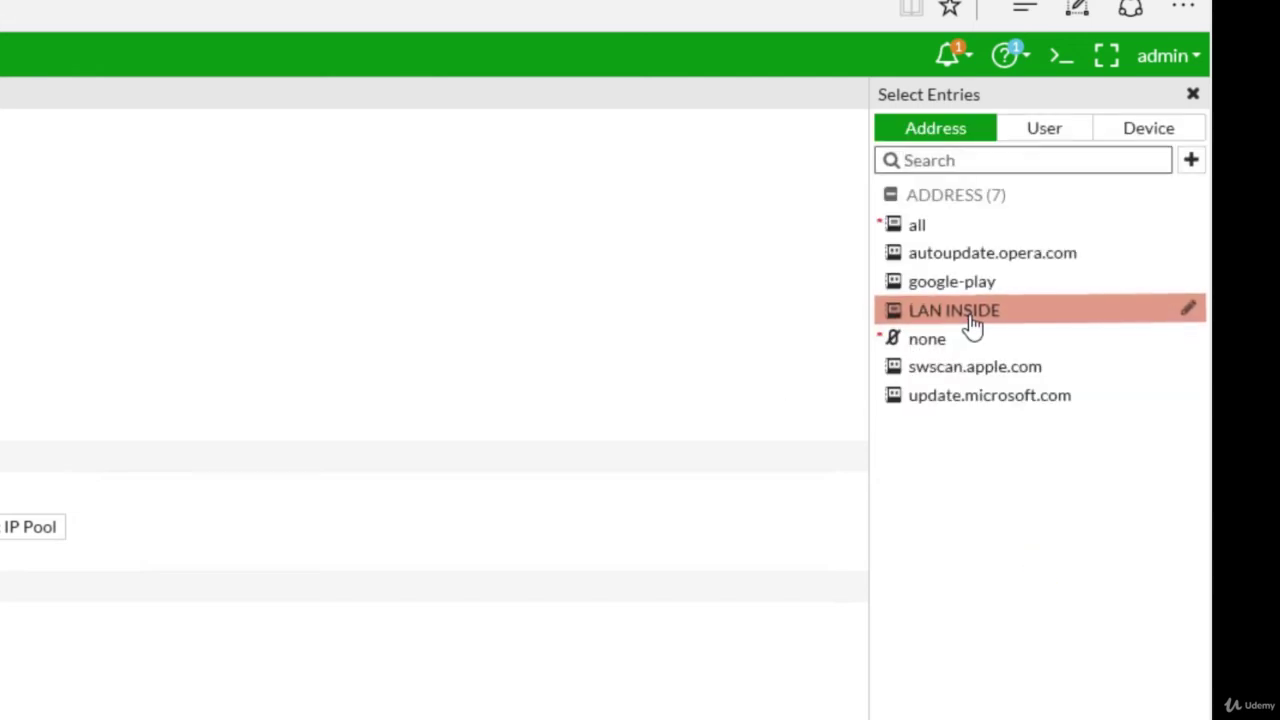
pyautogui.click(971, 320)
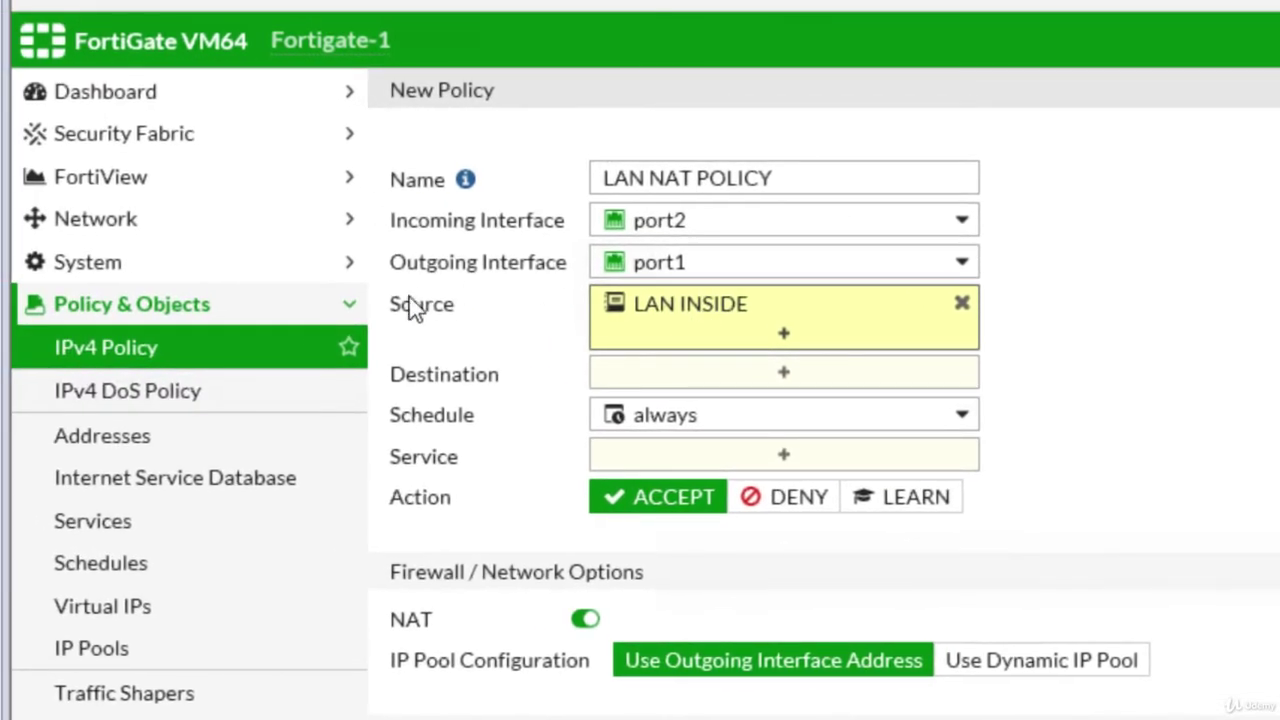
pyautogui.click(786, 378)
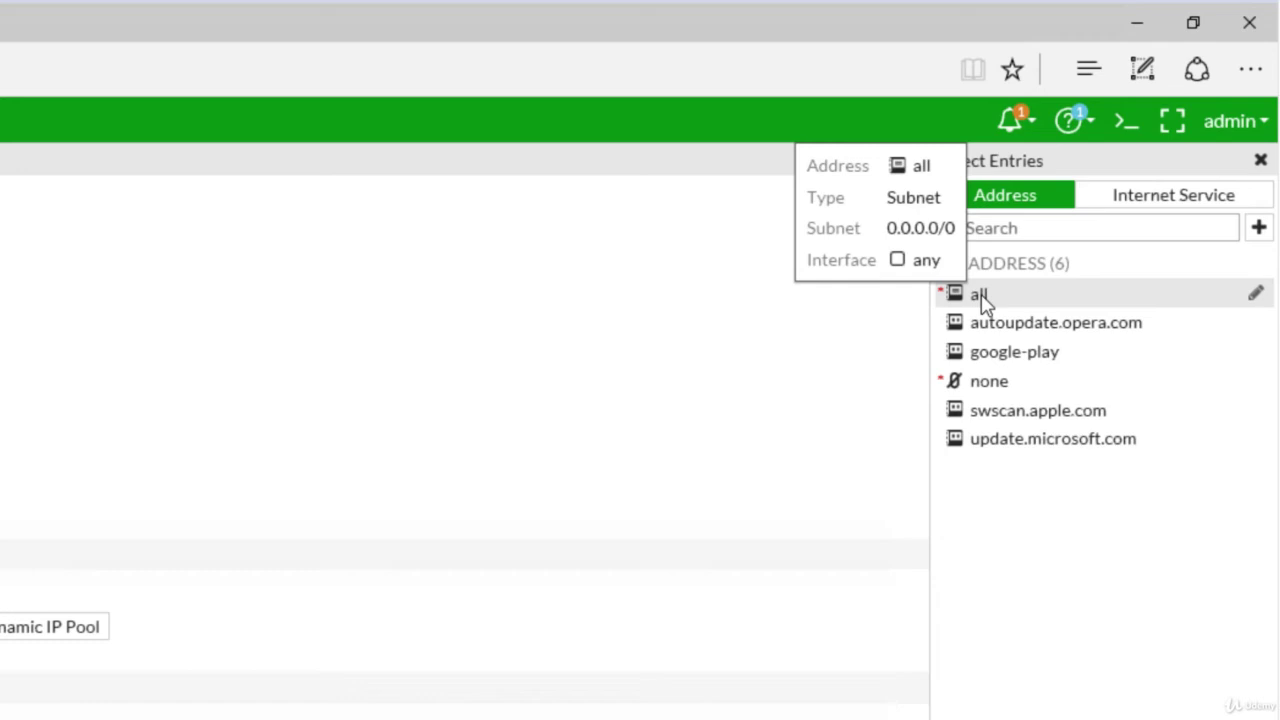
pyautogui.click(982, 297)
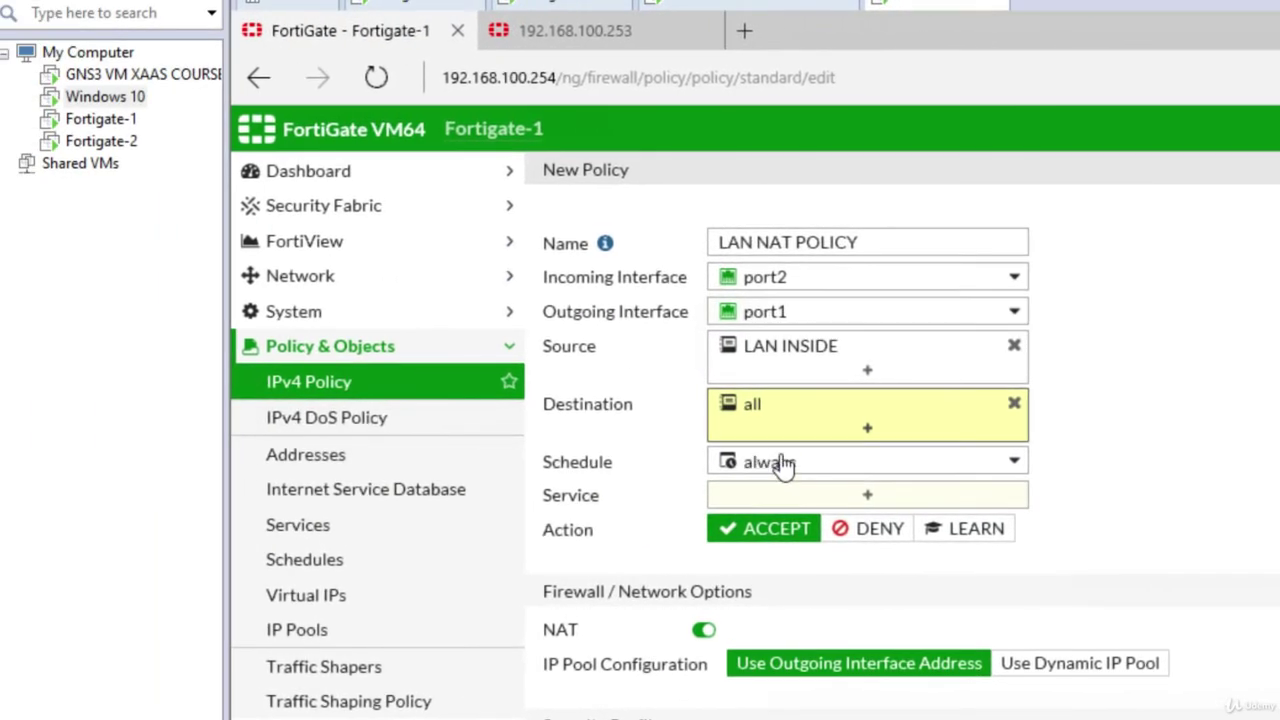
pyautogui.moveTo(513, 467)
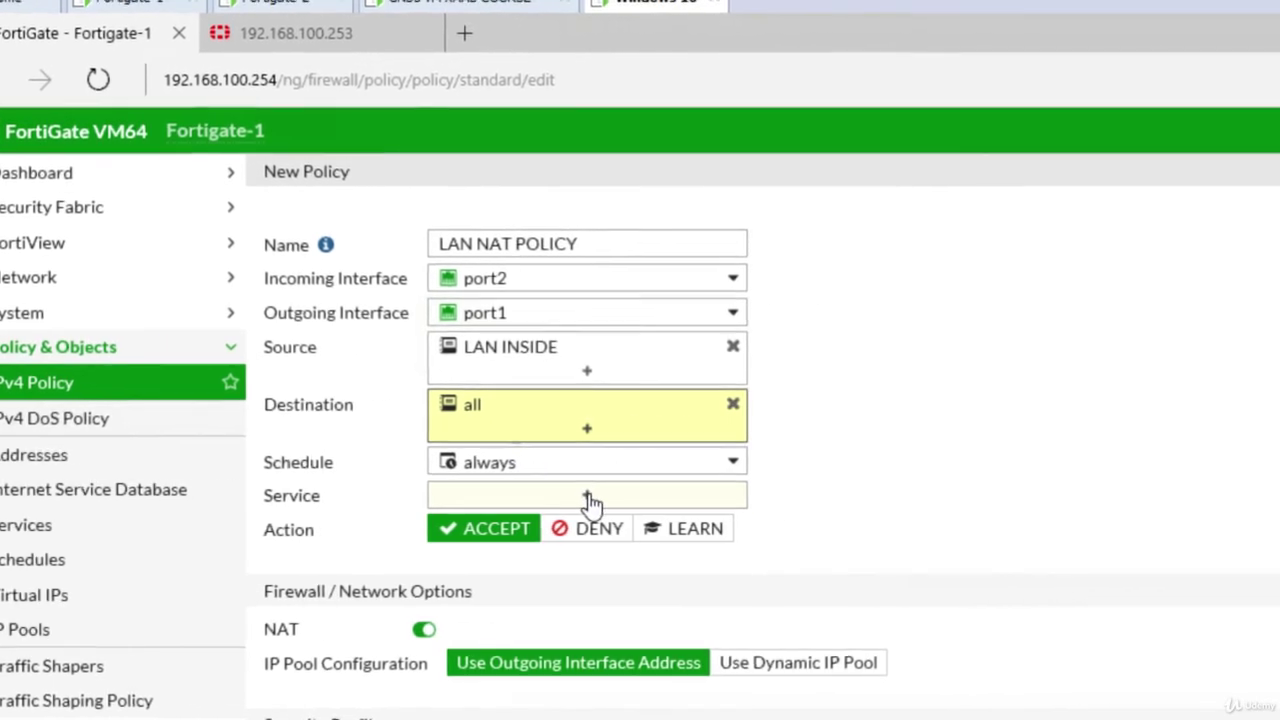
# Step: Set the policy service to ALL and toggle NAT off and back on, leaving it enabled
pyautogui.click(590, 500)
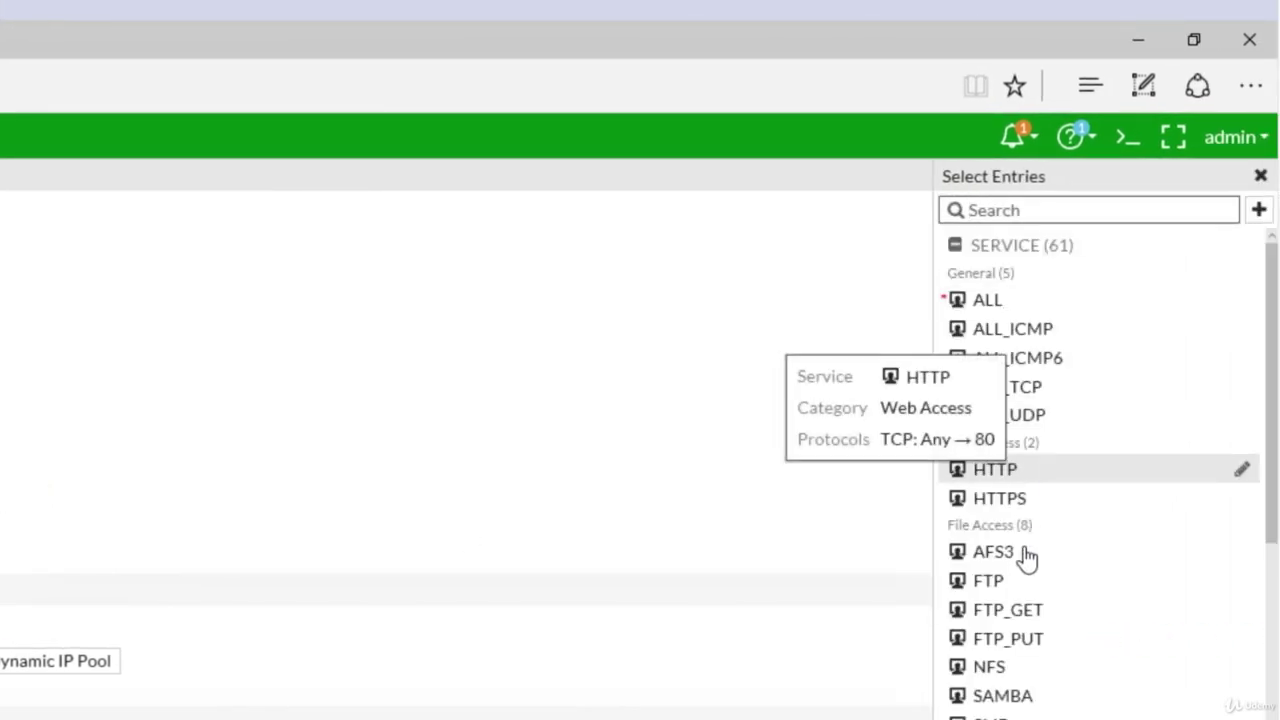
pyautogui.click(987, 303)
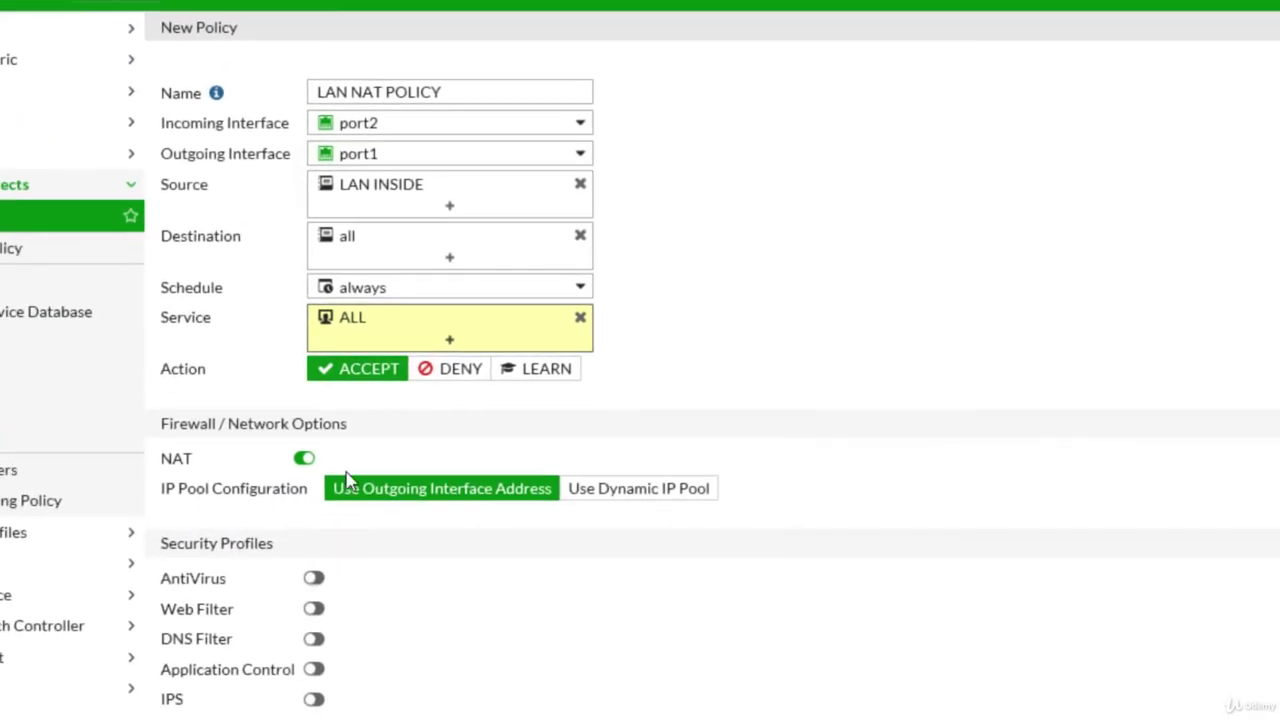
pyautogui.click(757, 367)
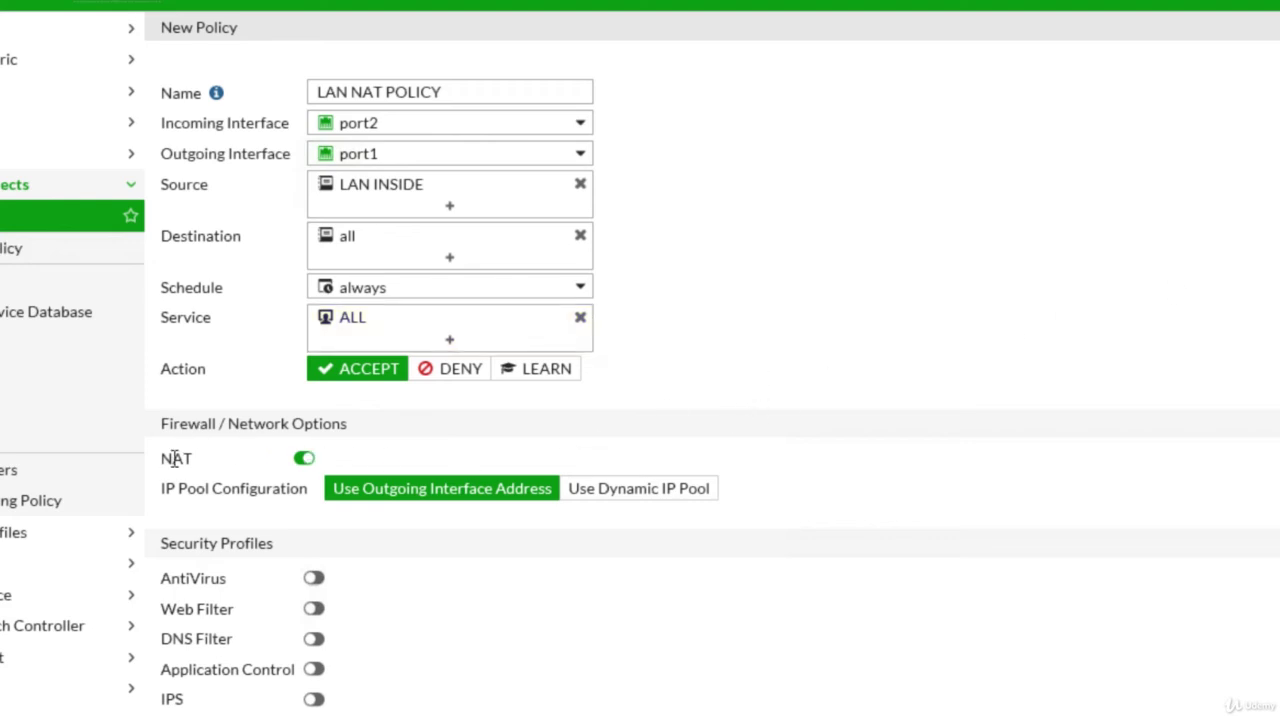
pyautogui.click(307, 462)
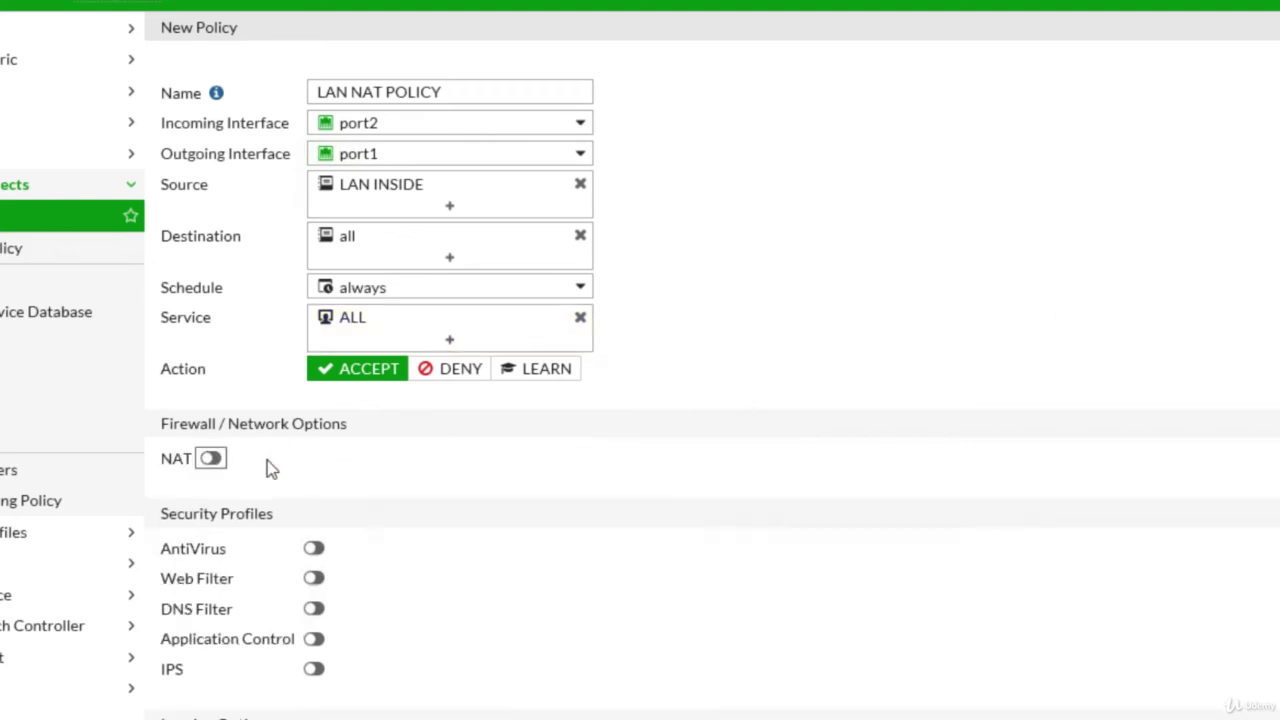
pyautogui.click(210, 460)
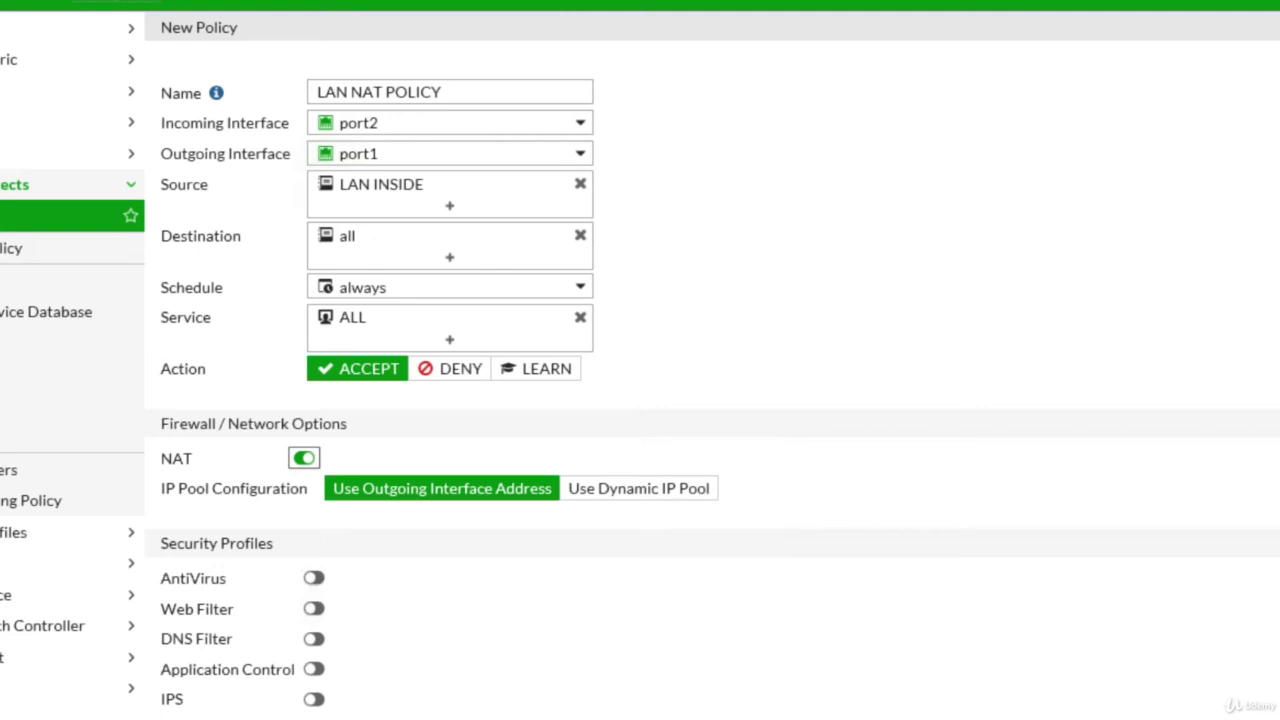
# Step: In the PuTTY CLI, log in as admin, run 'show system interface', and highlight port1's 172.16.109.86
pyautogui.hotkey('alt', 'Tab')
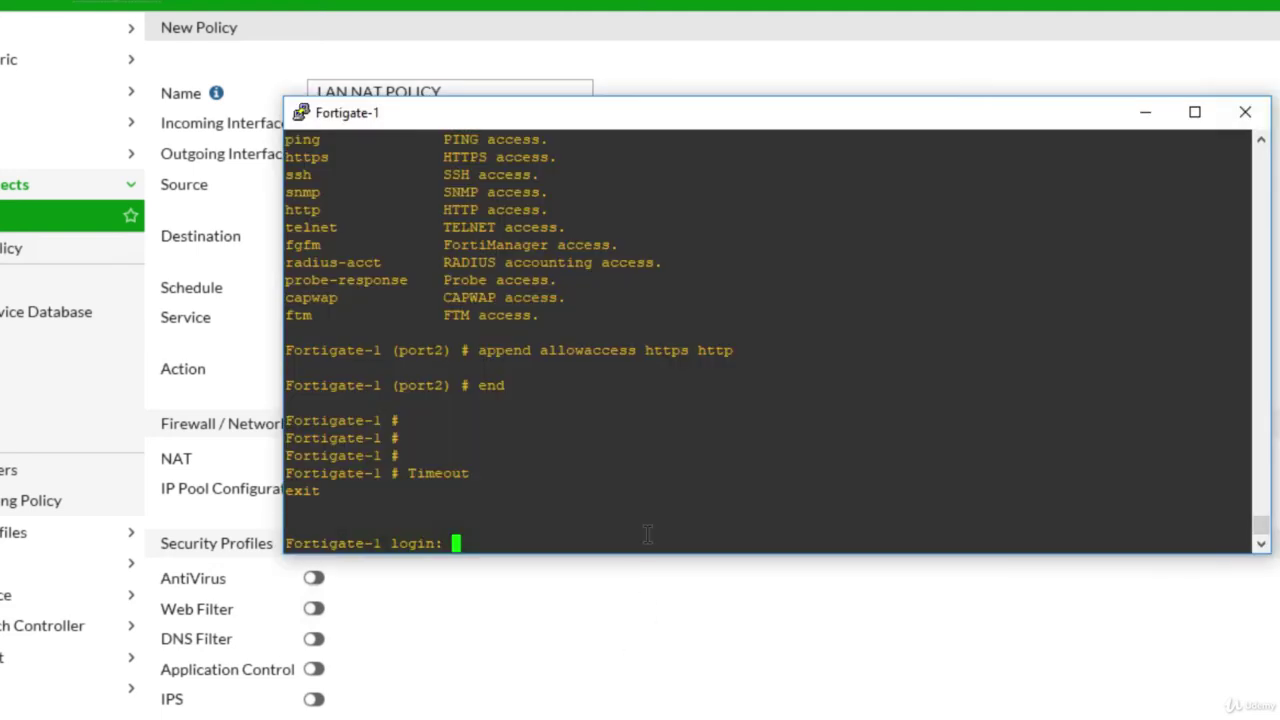
pyautogui.write('admin')
pyautogui.press('Return')
pyautogui.press('Return')
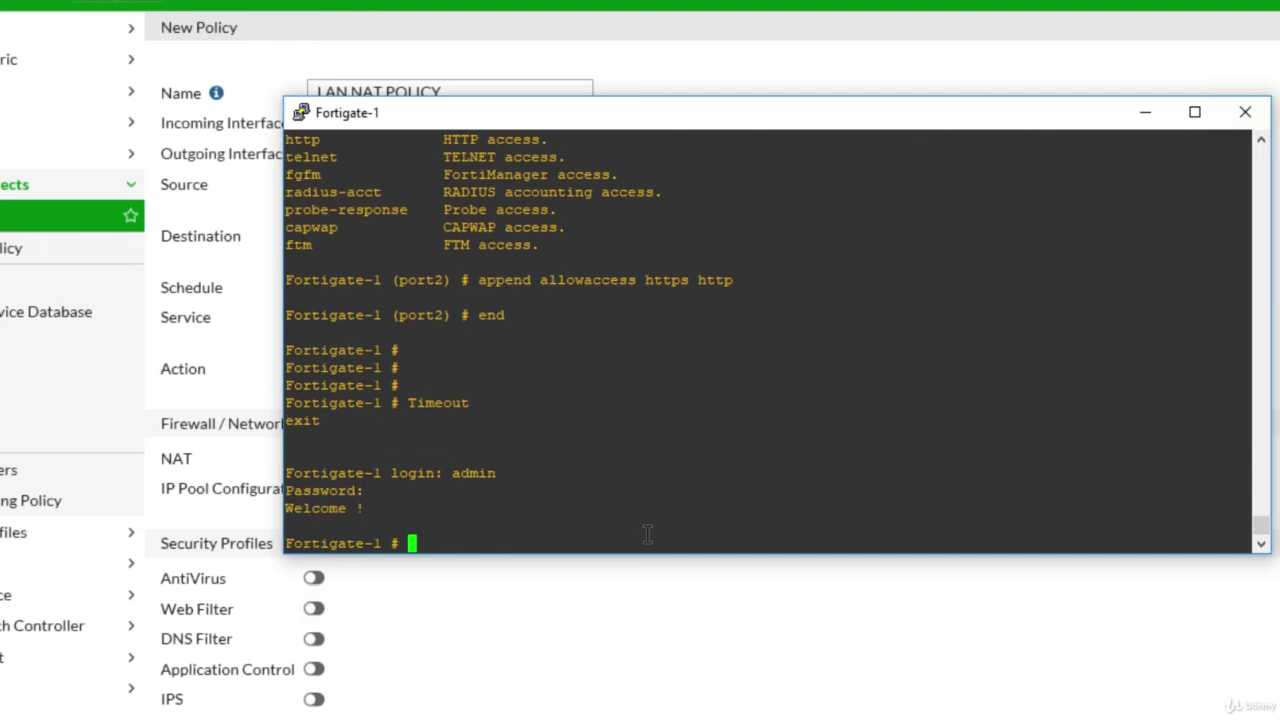
pyautogui.write('show ')
pyautogui.write('ys')
pyautogui.press('BackSpace')
pyautogui.press('BackSpace')
pyautogui.write('system interface')
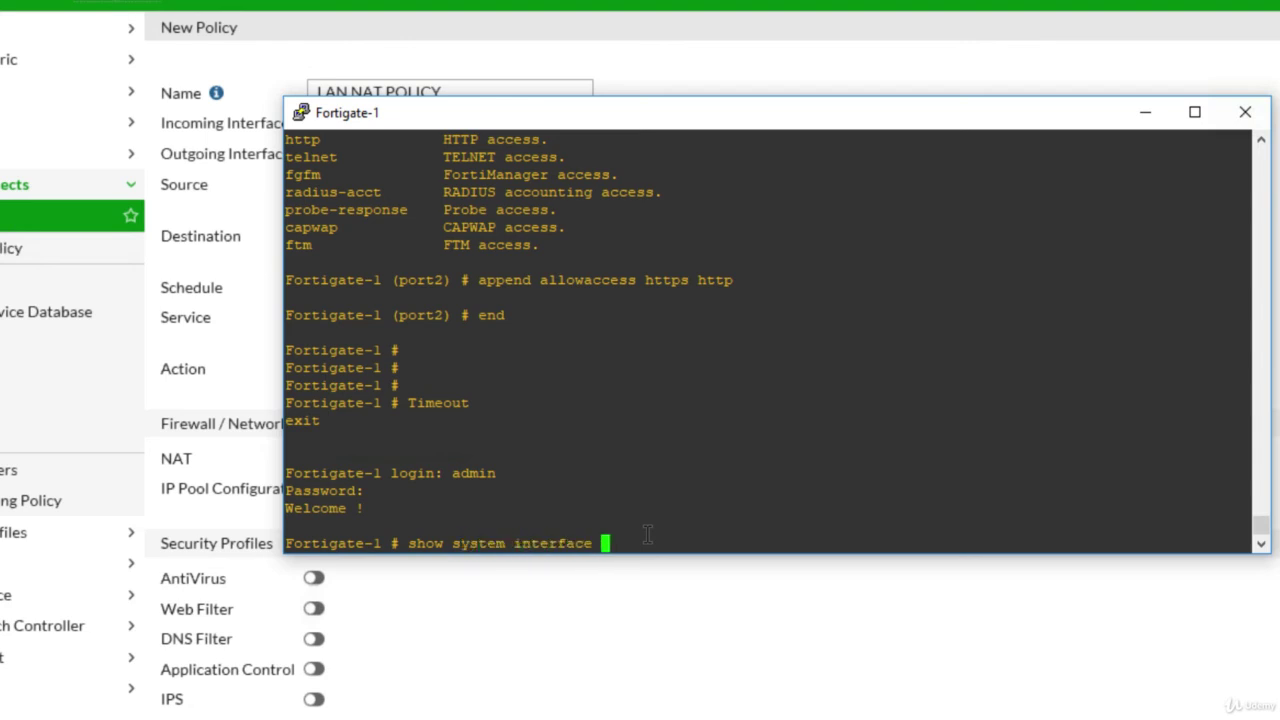
pyautogui.press('?')
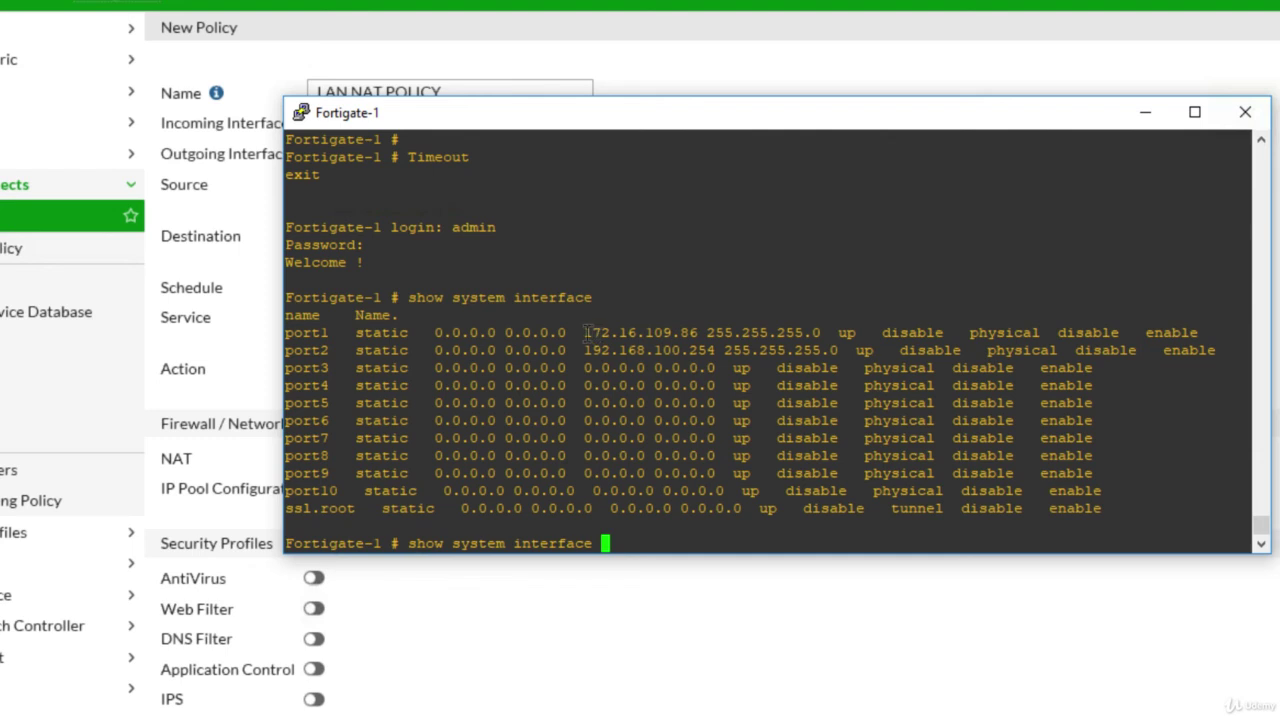
pyautogui.moveTo(584, 332); pyautogui.dragTo(697, 332)
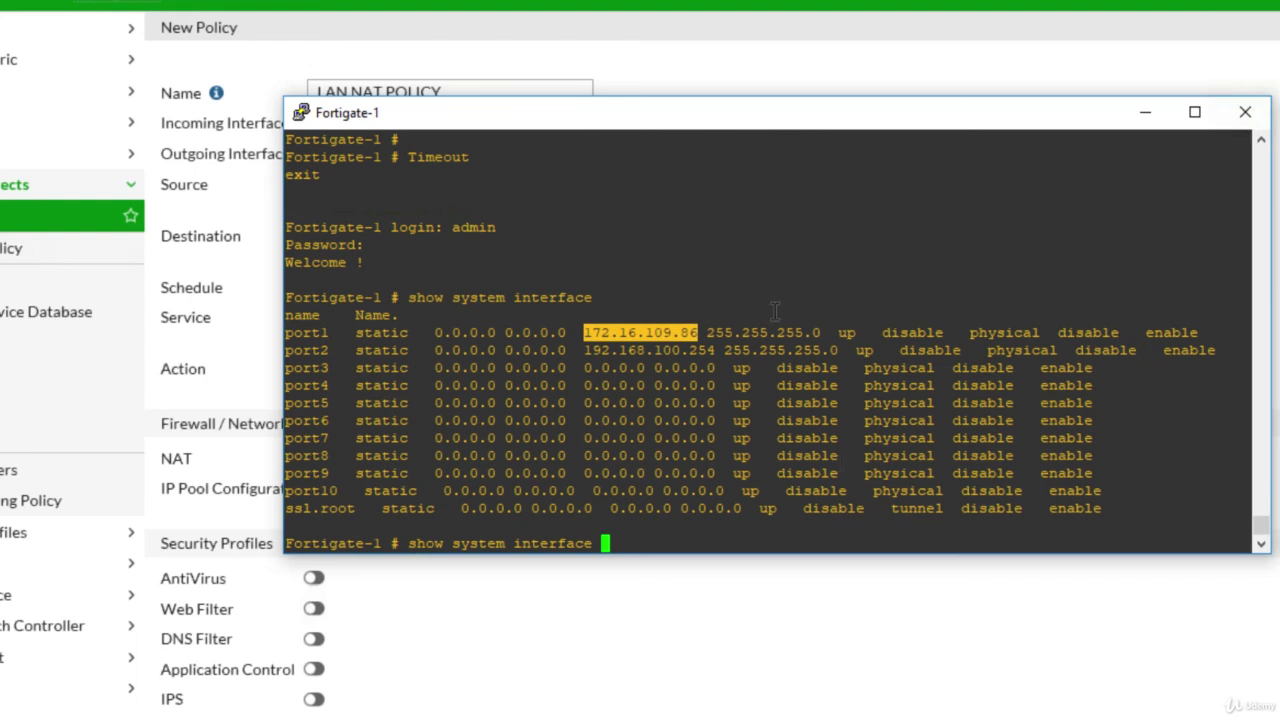
pyautogui.click(1146, 112)
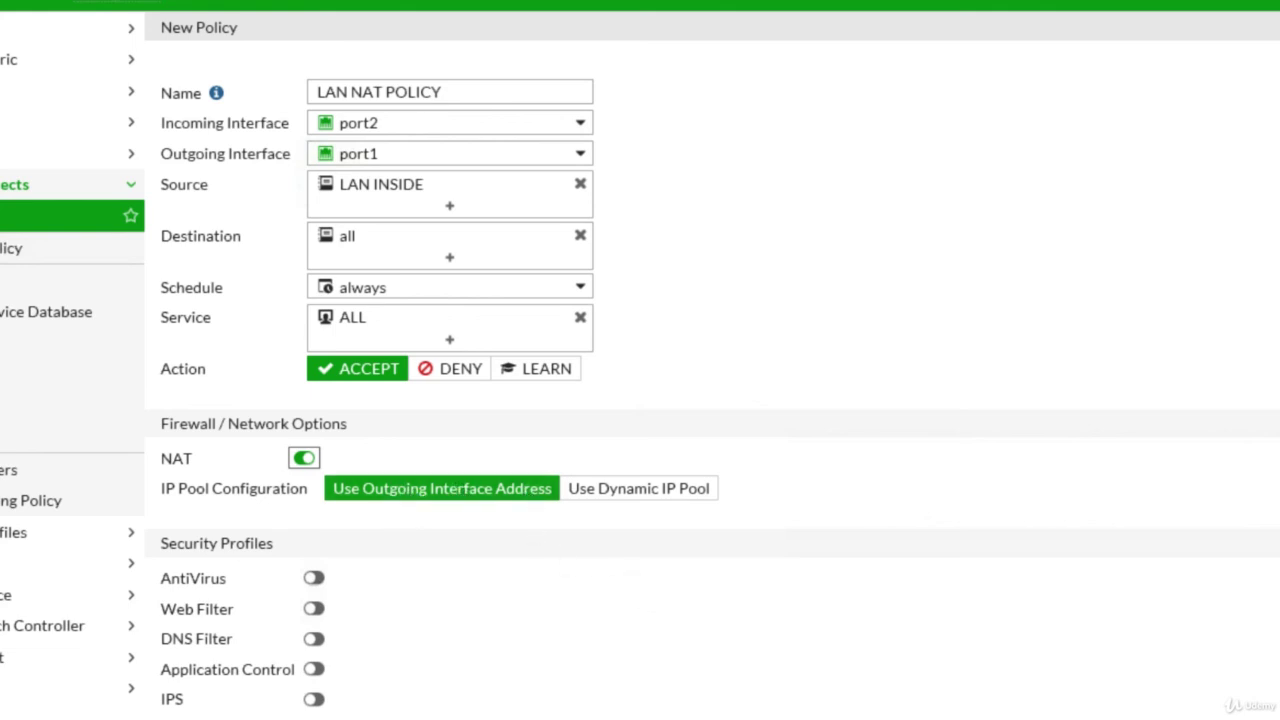
# Step: Scroll to the bottom of the New Policy form and save LAN NAT POLICY
pyautogui.scroll(-3, 713, 388)
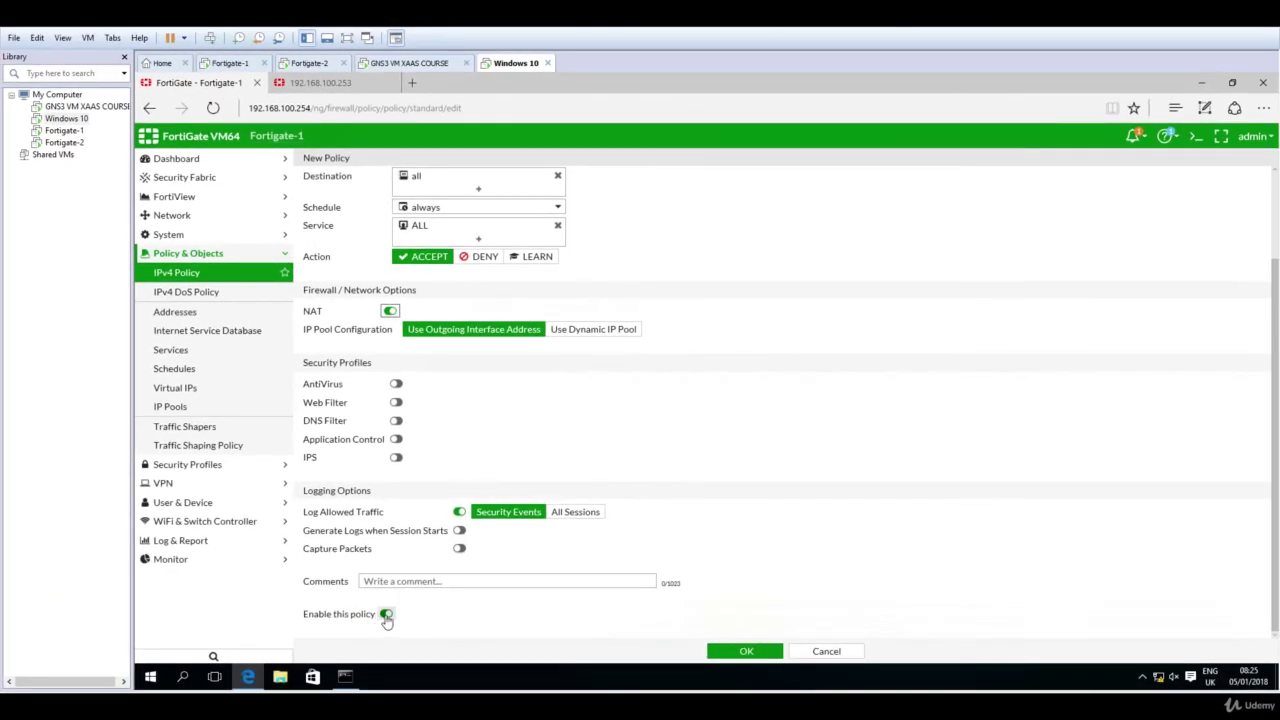
pyautogui.click(746, 652)
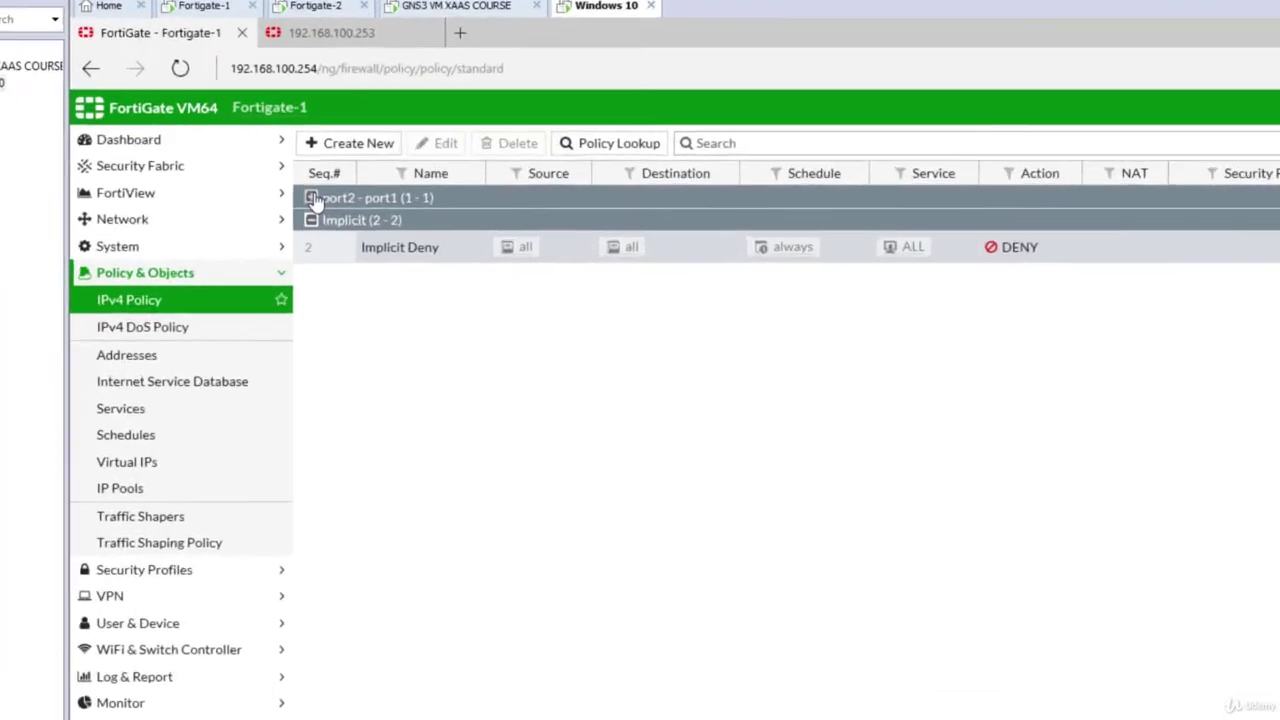
# Step: Expand the port2 - port1 group to reveal rule 1, LAN NAT POLICY
pyautogui.click(313, 197)
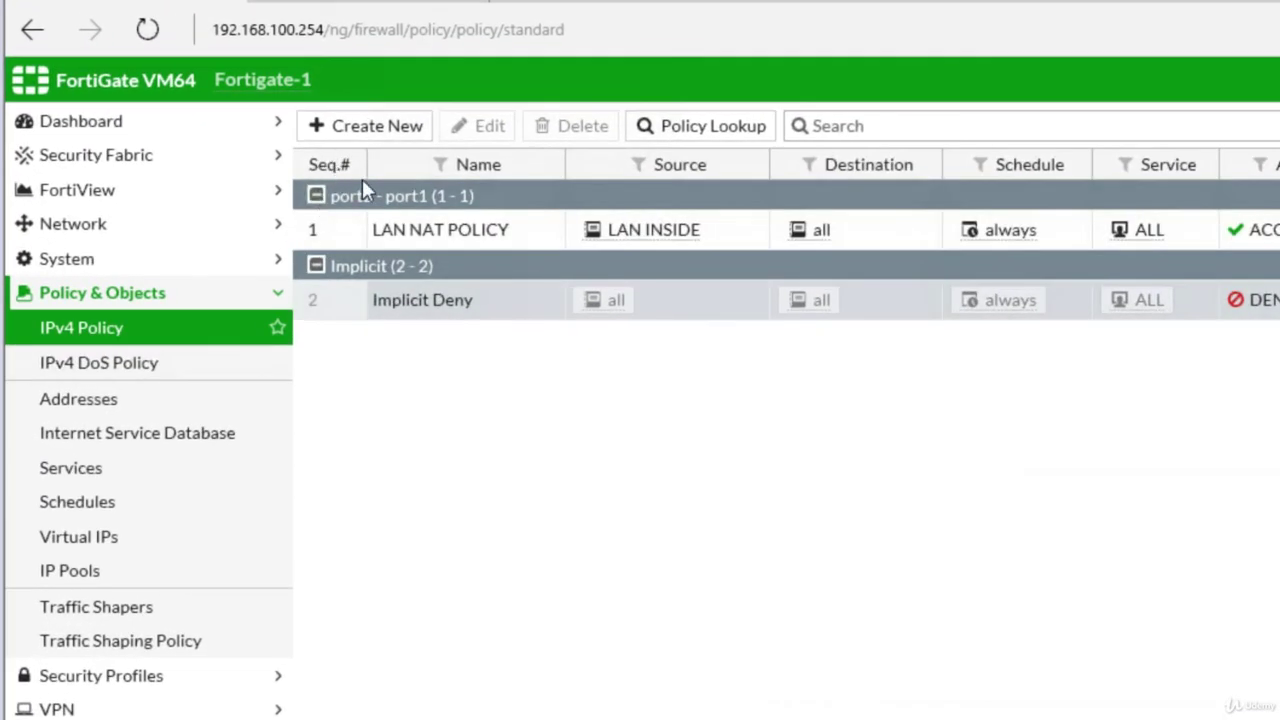